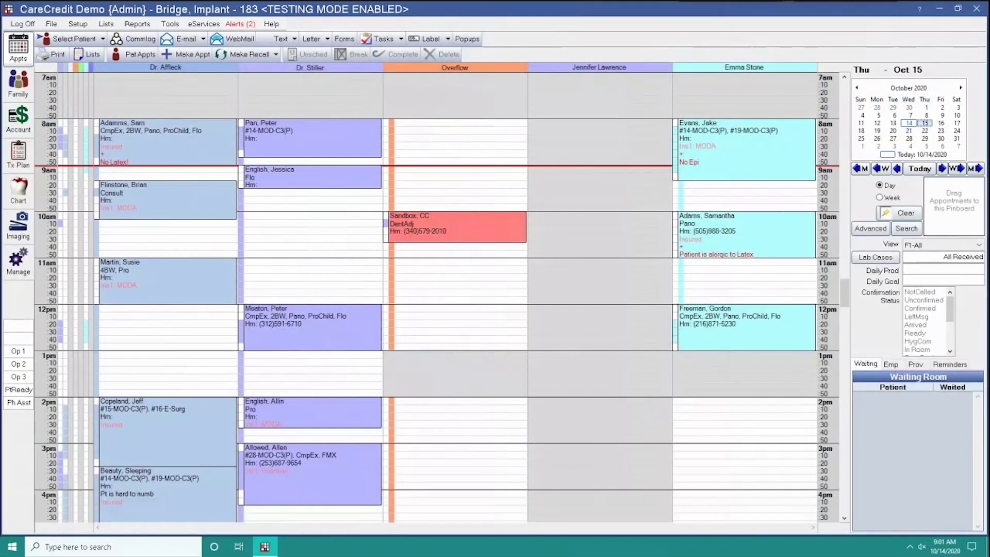
- Reach the CareCredit integration settings through Setup > Program Links
click(79, 24)
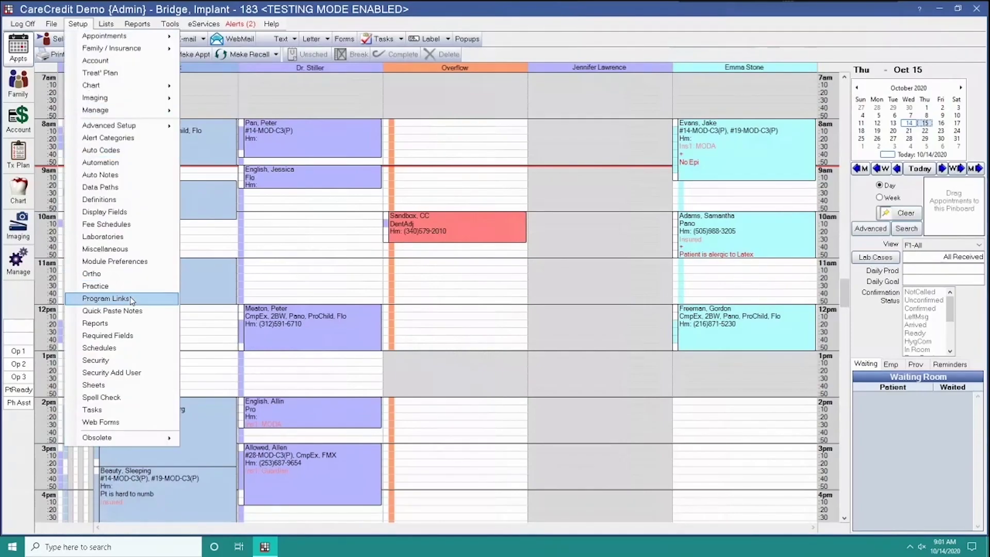
click(107, 298)
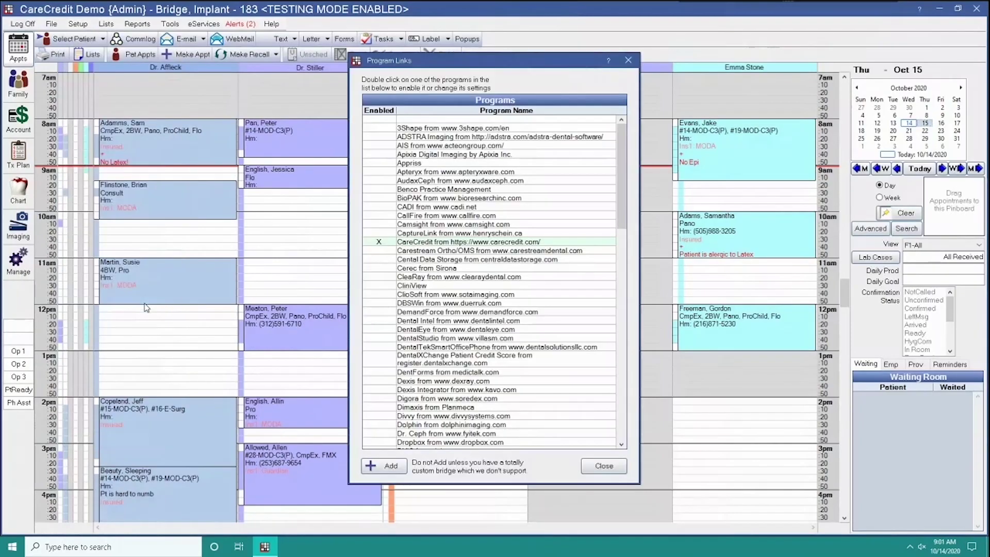
double_click(442, 242)
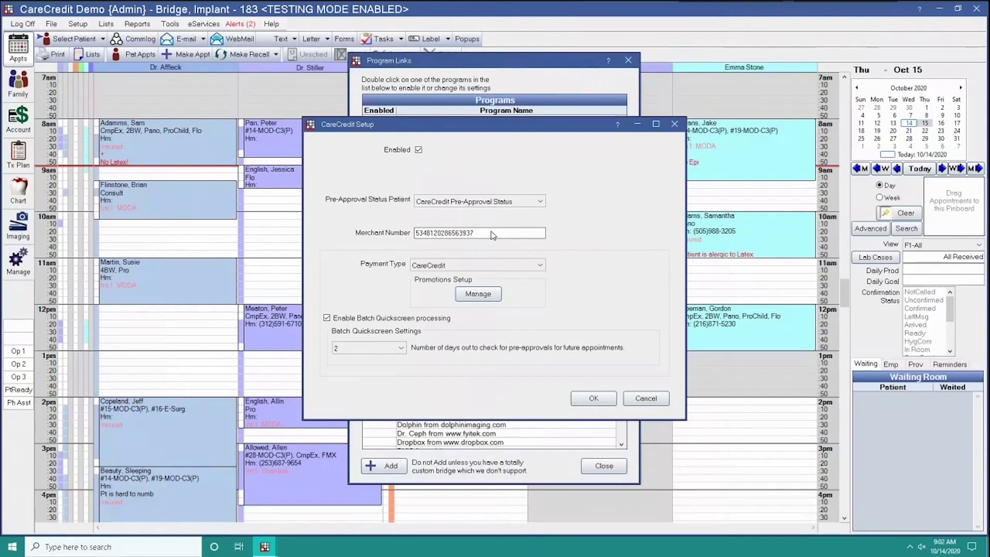
- Review the merchant number and keep CareCredit as the payment type
drag(415, 232, 480, 236)
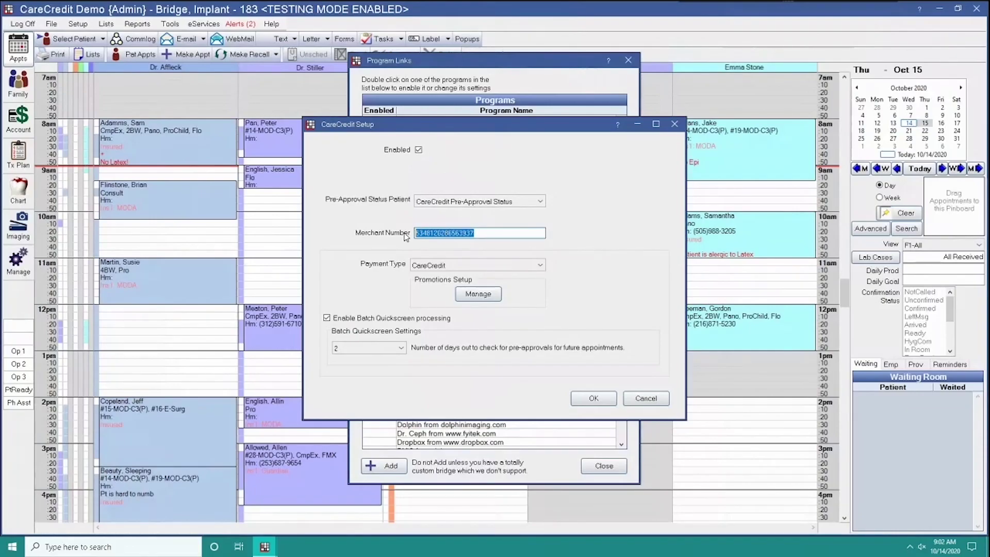
key(End)
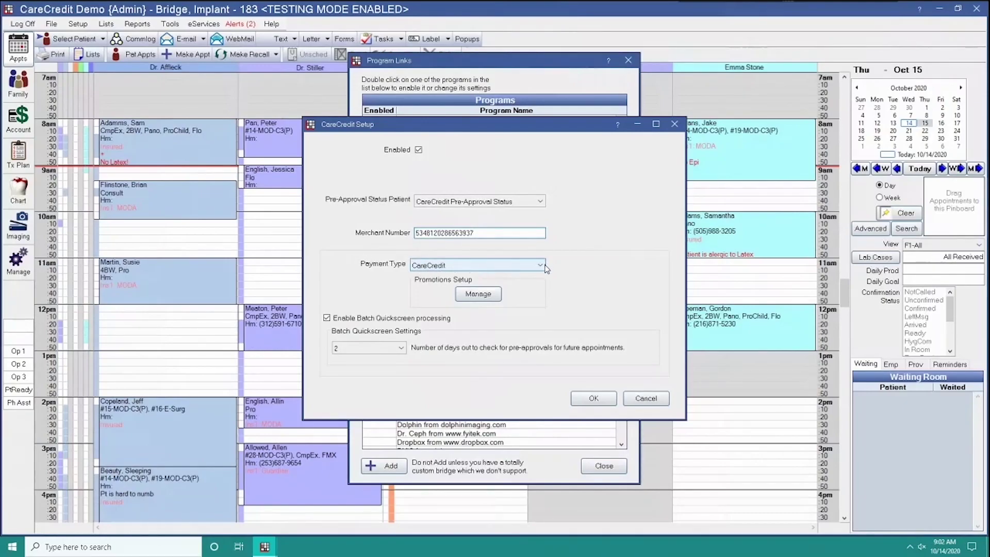
click(540, 266)
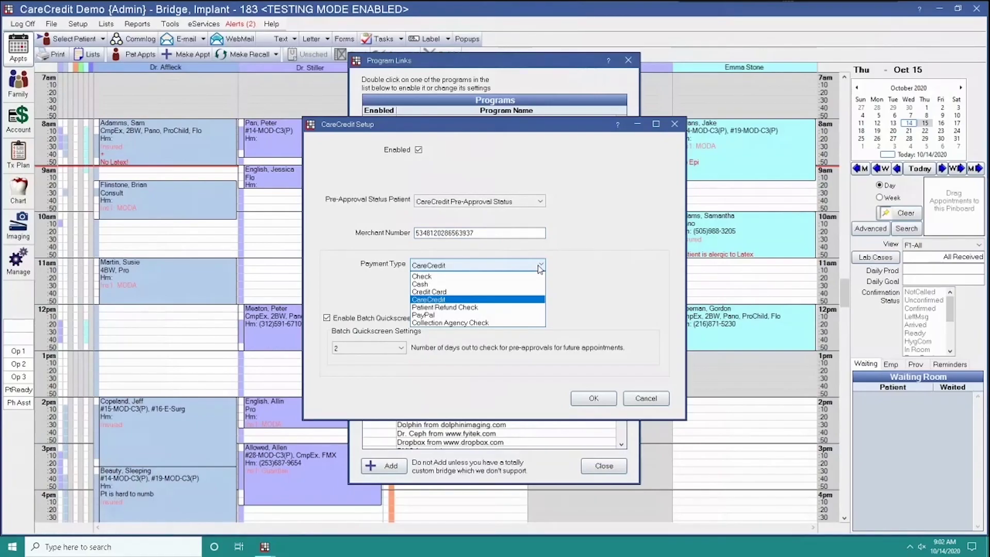
click(539, 267)
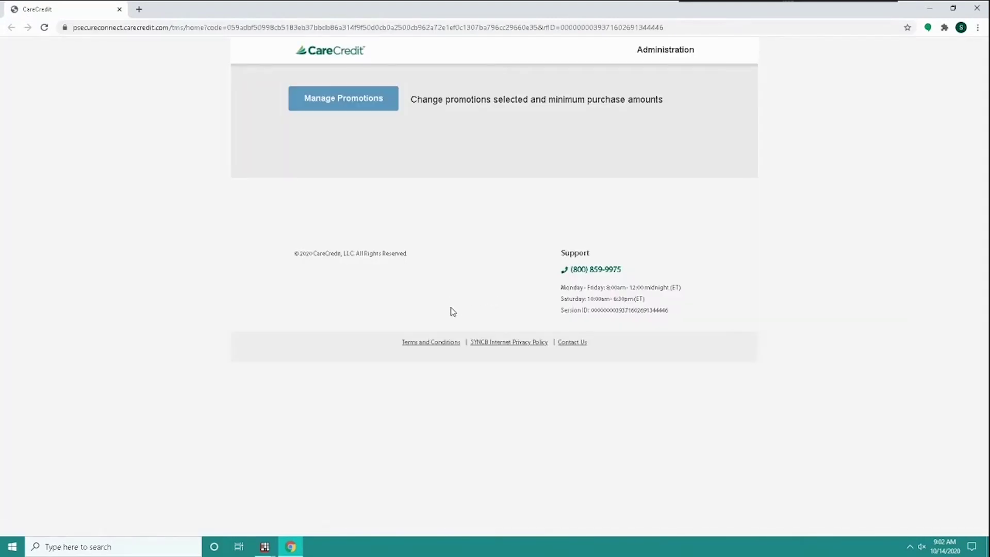
- Save the promotion settings under Manage Promotions and close the browser to return to setup
click(361, 102)
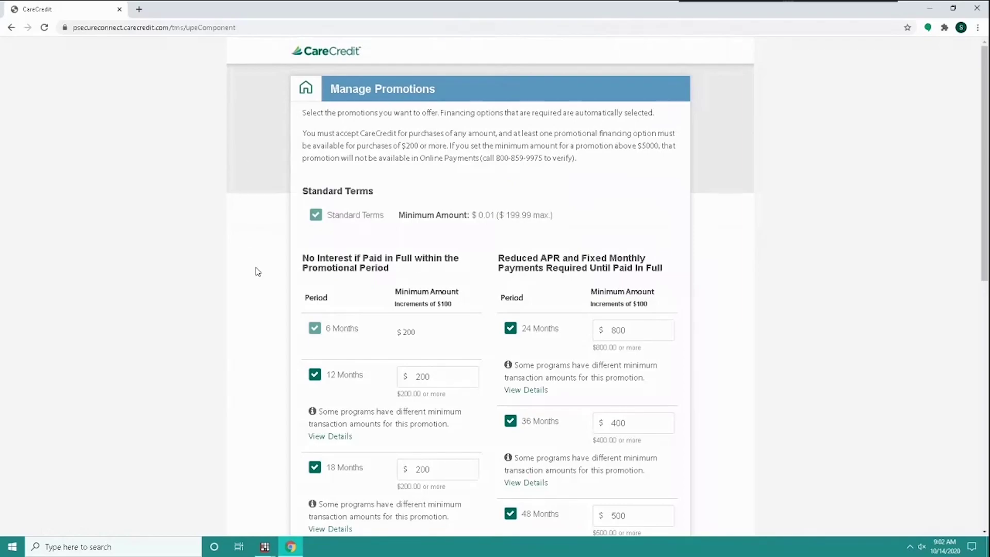
scroll(441, 277, down, 1)
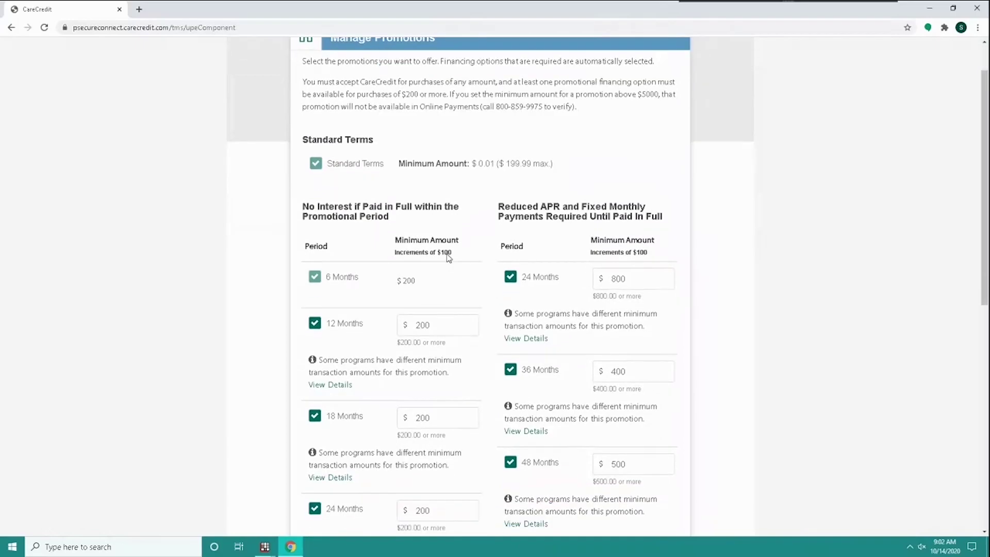
scroll(441, 277, down, 1)
scroll(431, 294, down, 1)
scroll(431, 294, down, 1)
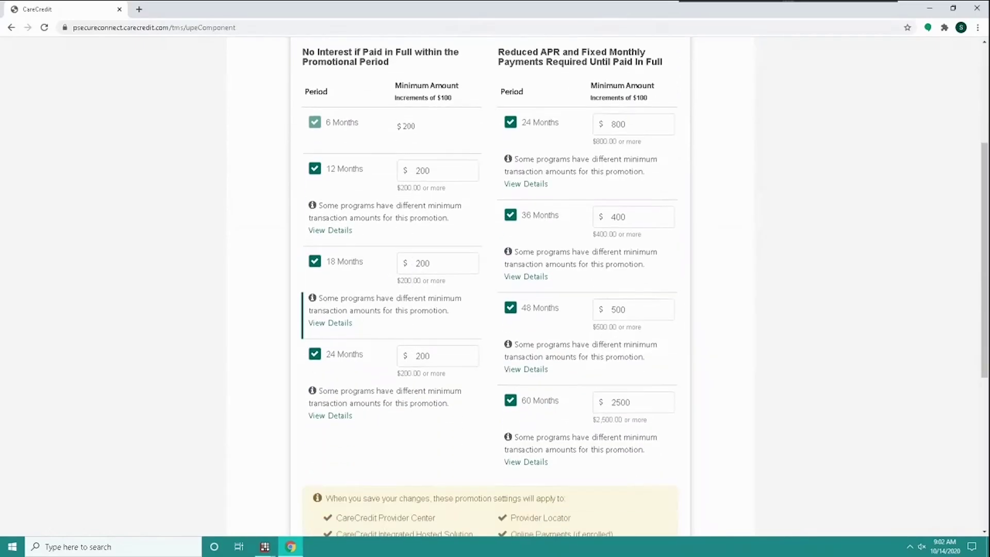
scroll(430, 294, down, 1)
scroll(401, 371, down, 1)
scroll(401, 371, down, 1)
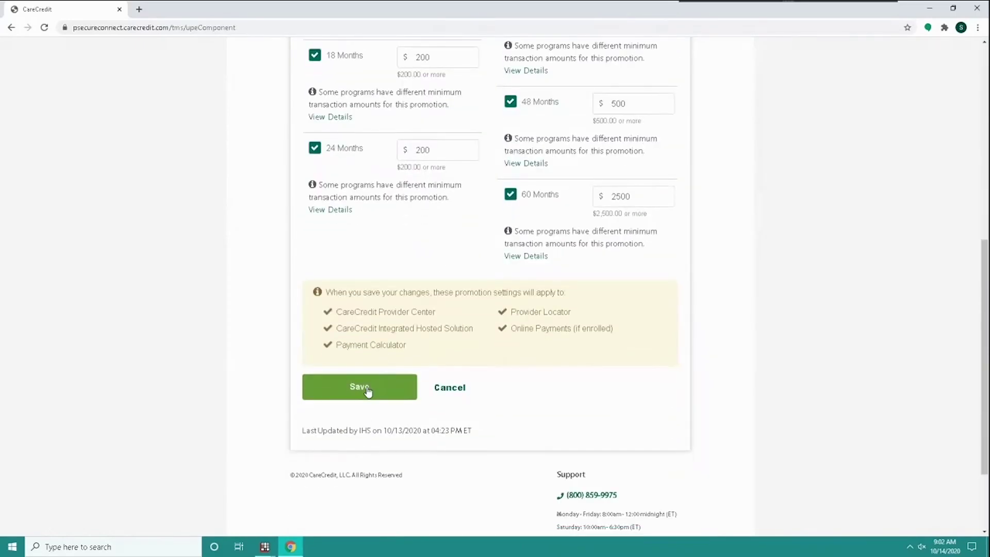
click(368, 391)
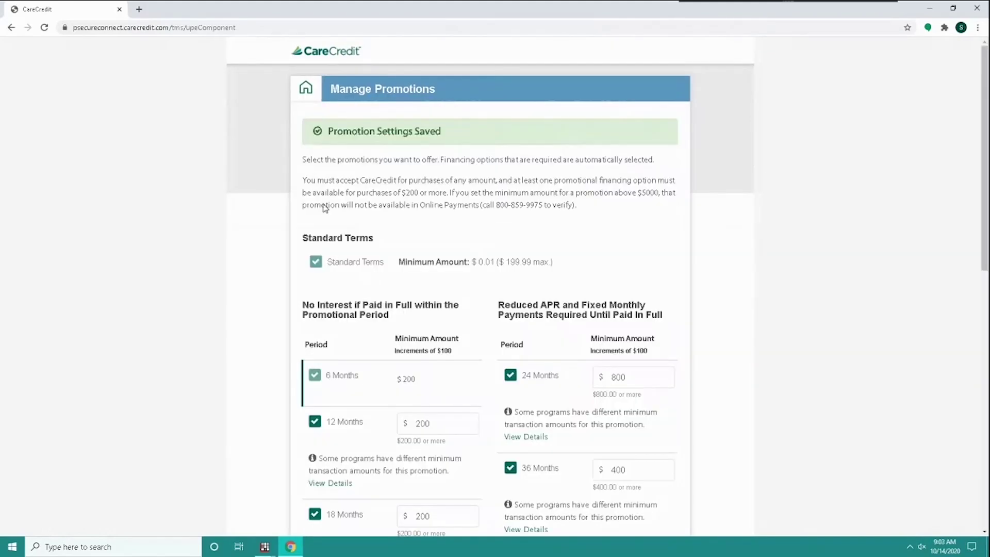
click(979, 8)
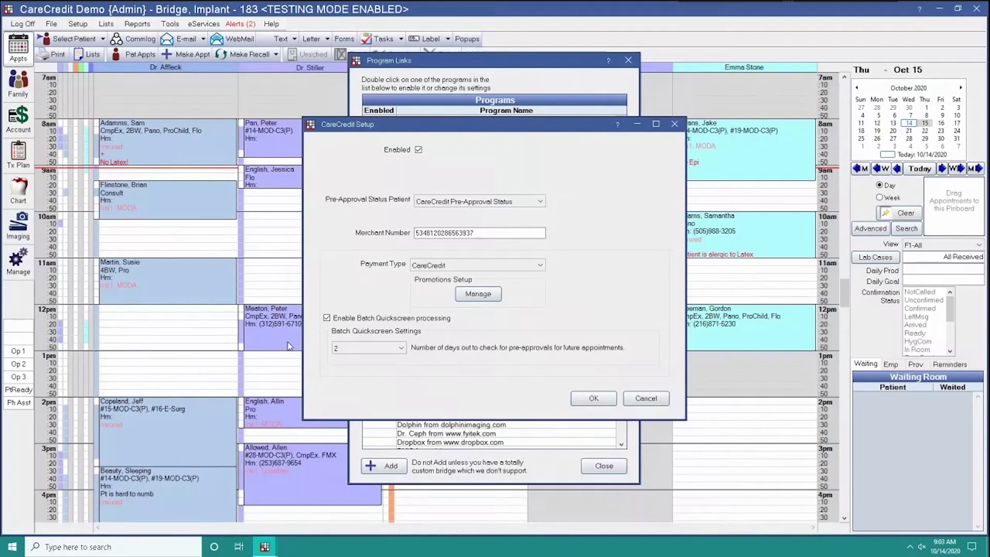
click(367, 349)
click(403, 350)
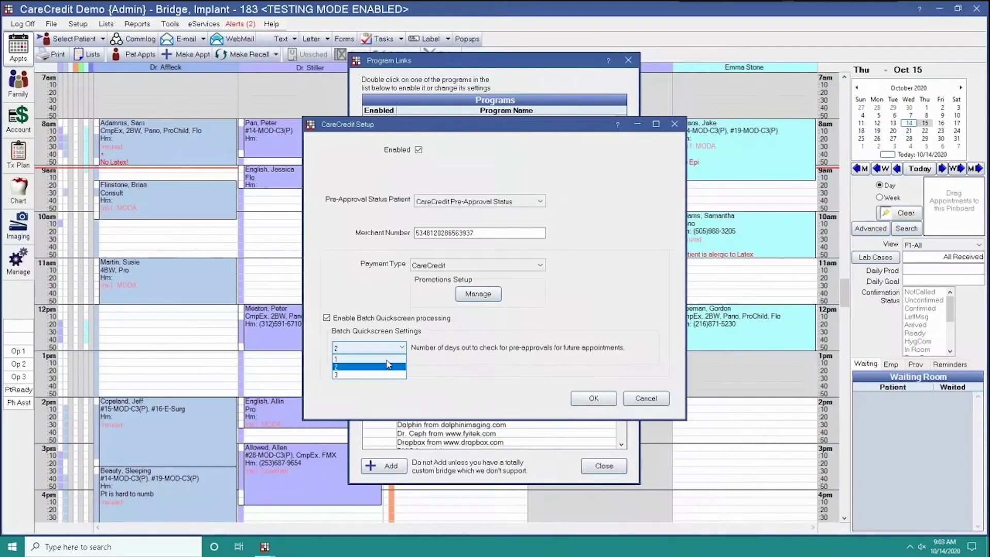
click(422, 368)
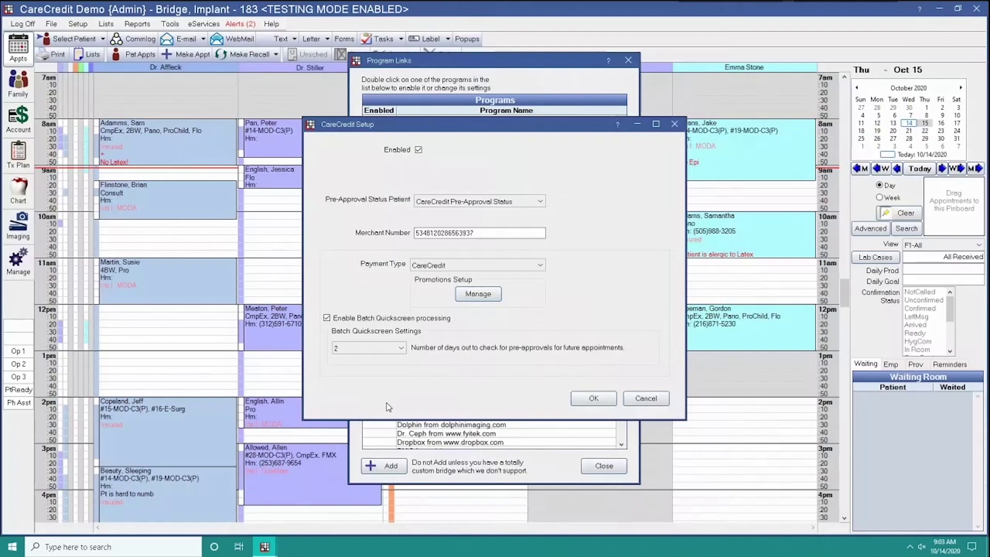
- Save the CareCredit setup, accept adding Pre-Approval Status to appointment views, and select the All view
click(594, 399)
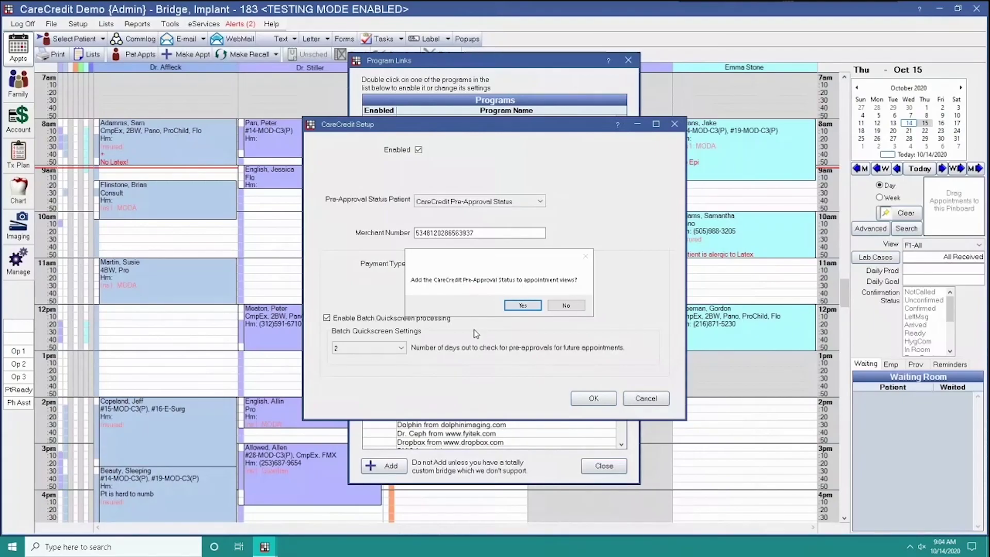
click(525, 308)
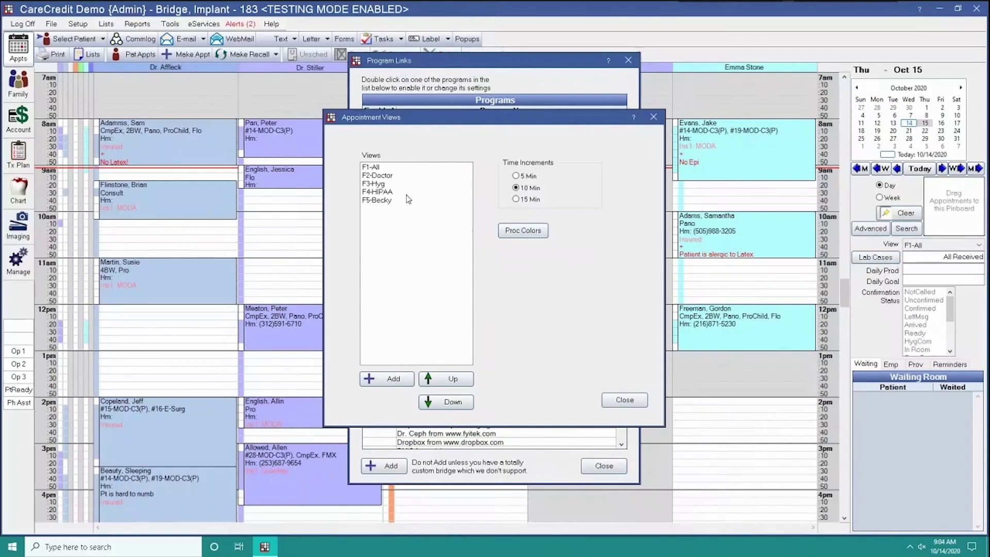
click(378, 168)
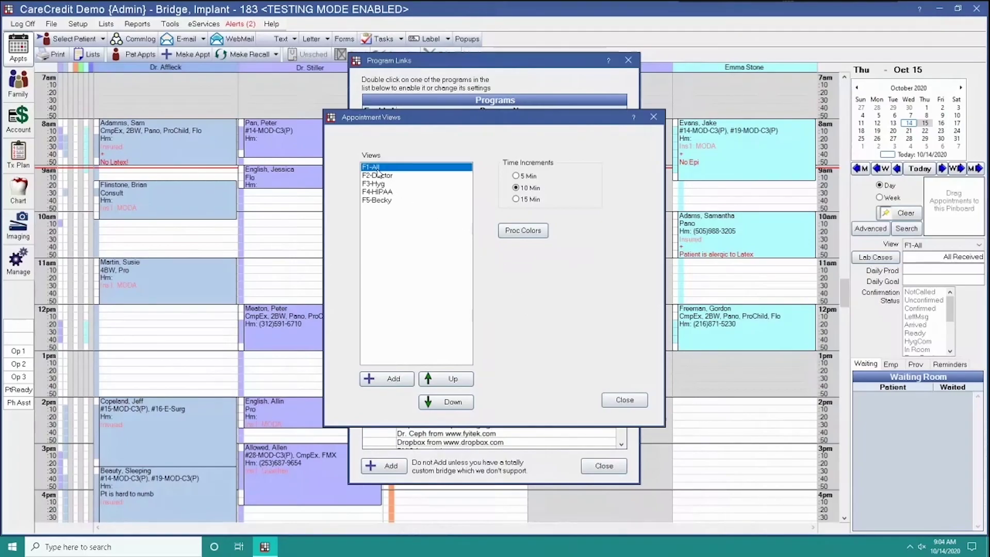
- Add CareCredit Pre-Approval Status to the All view, placed in the Lower Right Corner
double_click(377, 169)
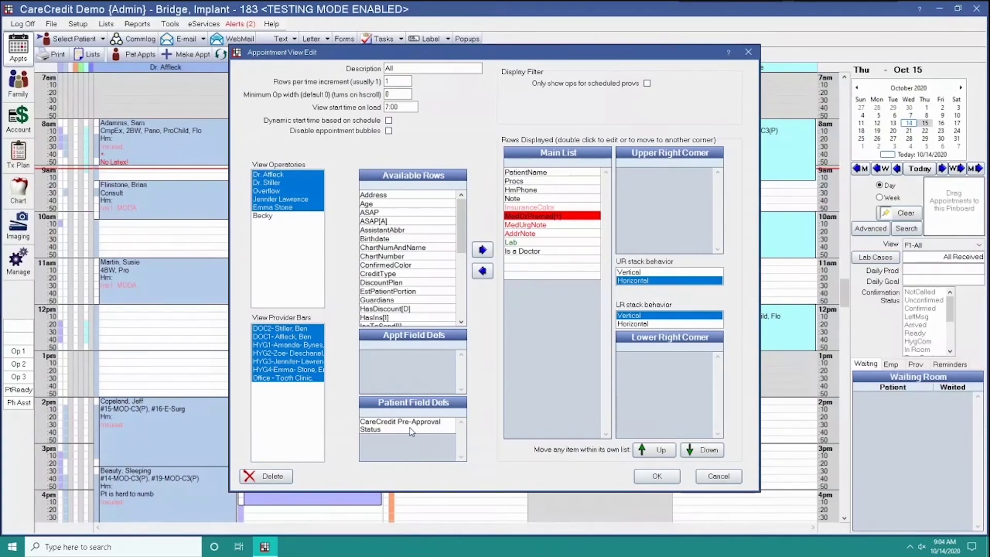
click(409, 428)
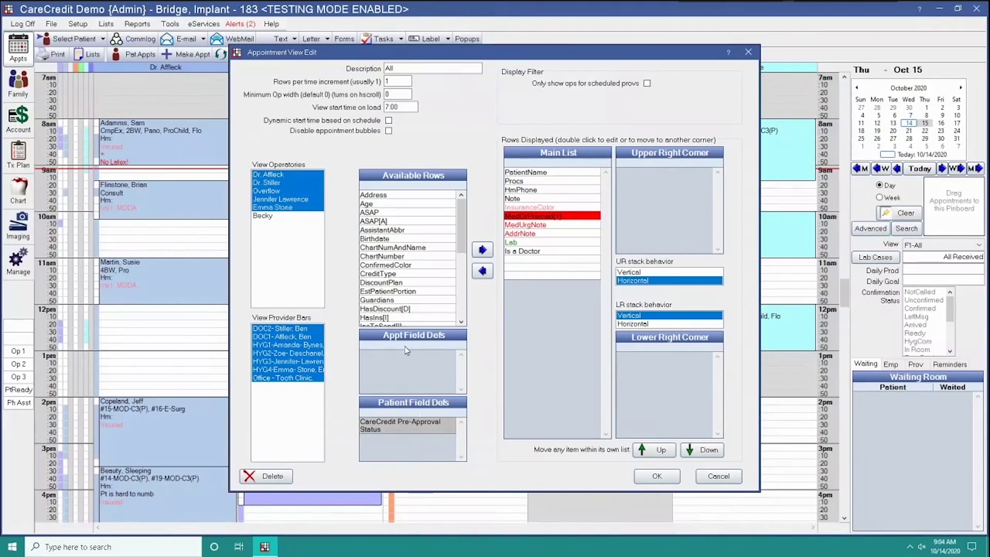
click(481, 250)
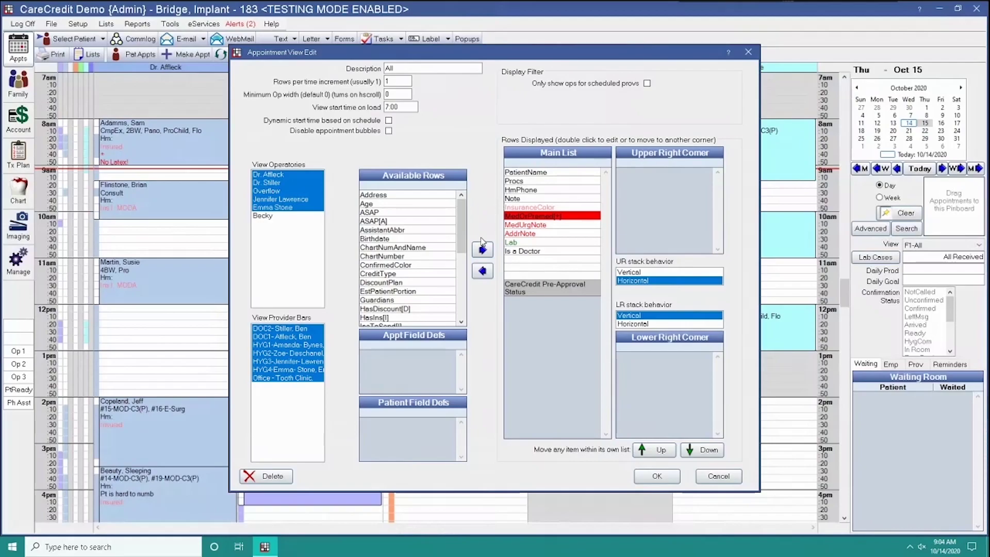
double_click(550, 292)
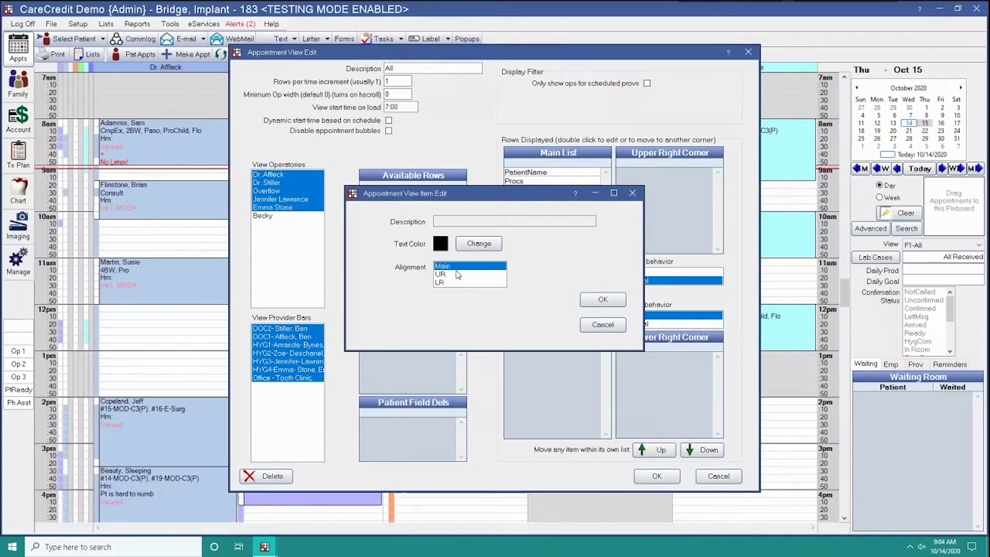
click(449, 283)
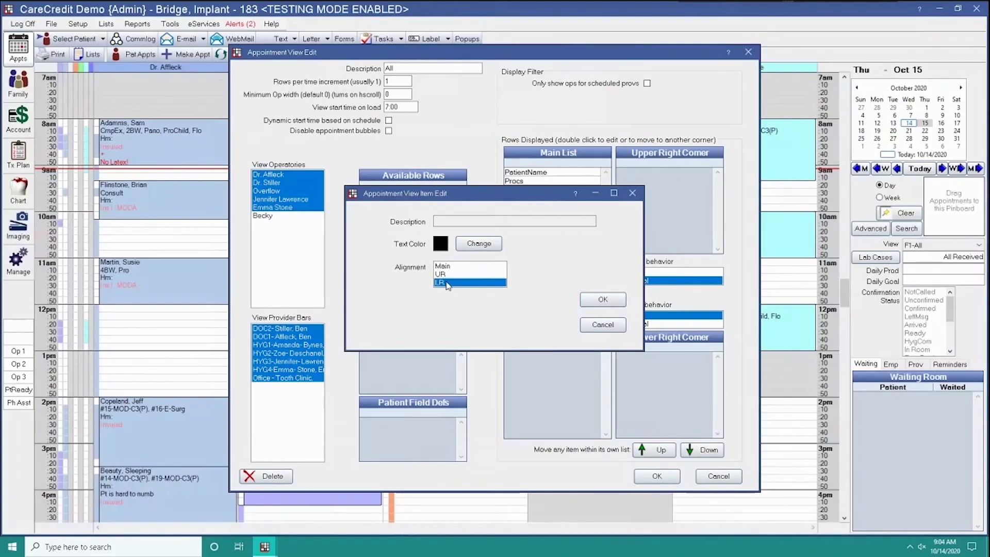
click(603, 300)
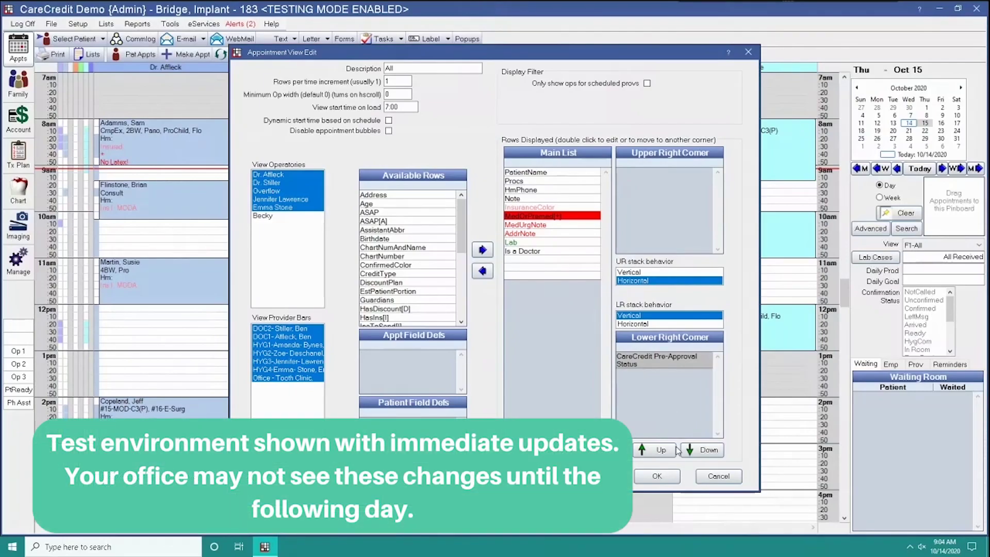
- Save the All view and close the Appointment Views and Program Links dialogs
click(656, 476)
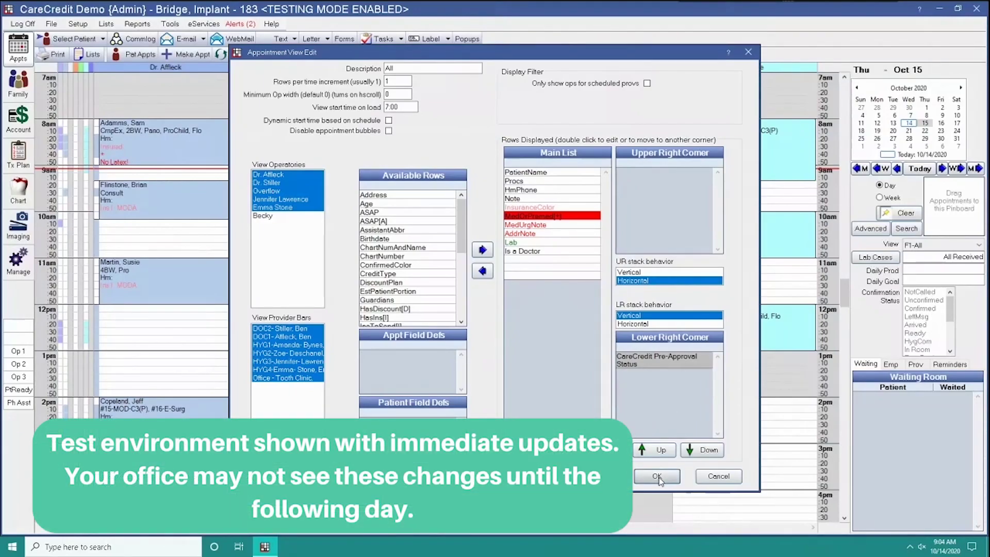
click(659, 477)
click(624, 400)
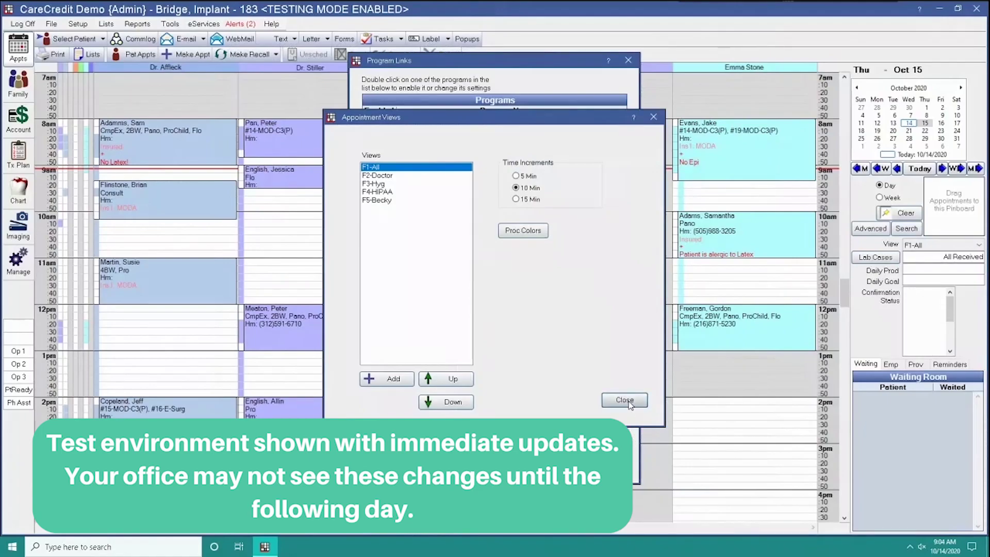
click(630, 404)
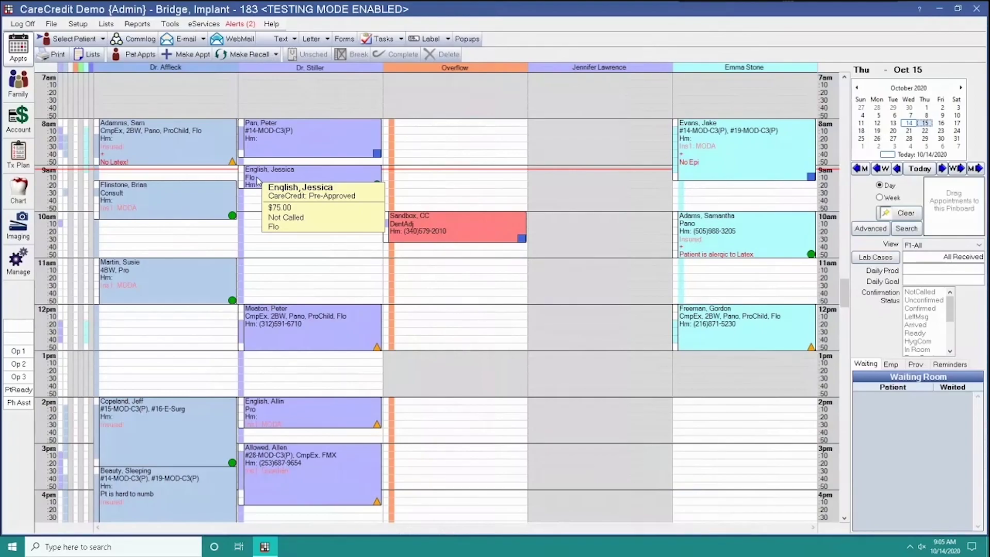
mouse_move(688, 324)
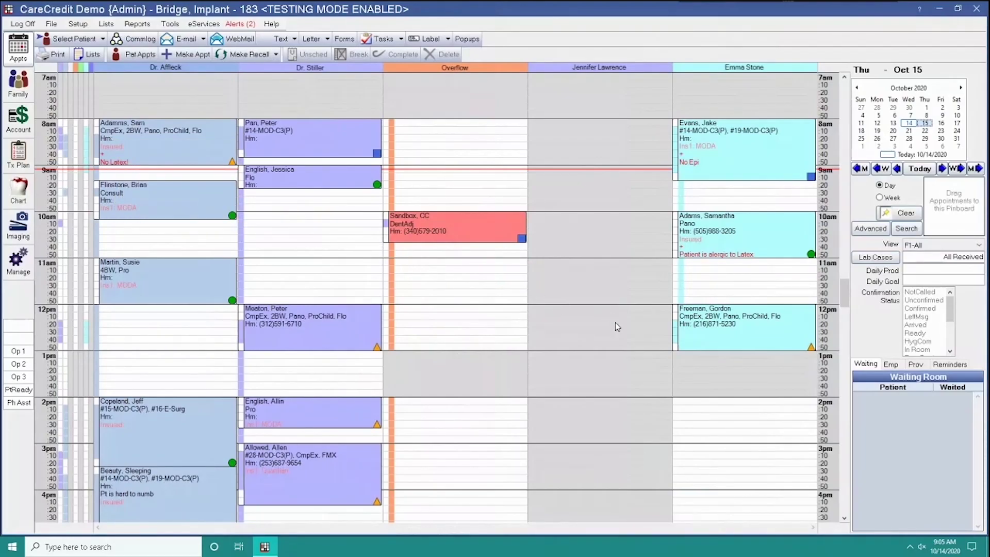
- Launch a CareCredit application from Gordon Freeman's appointment, review his prefilled details, then close it
right_click(689, 325)
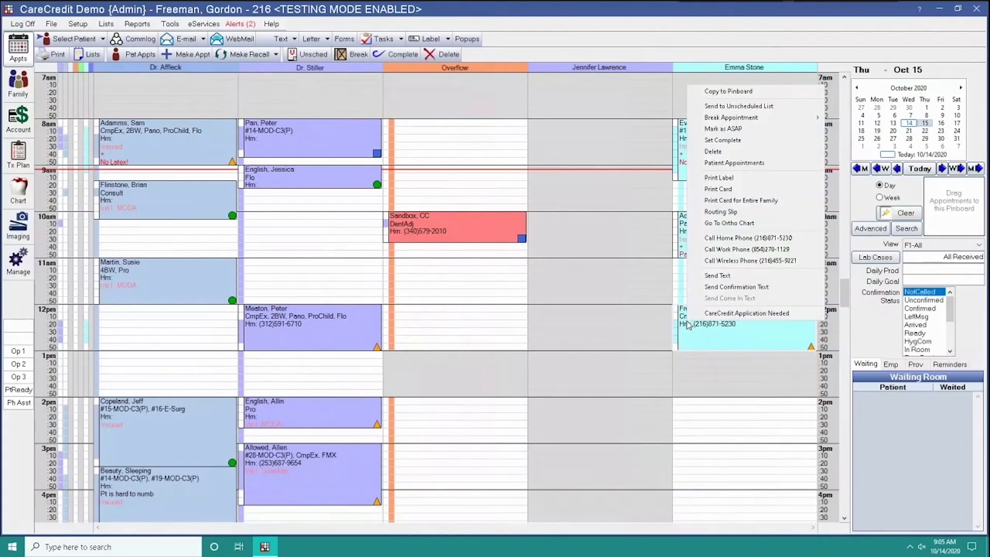
click(720, 314)
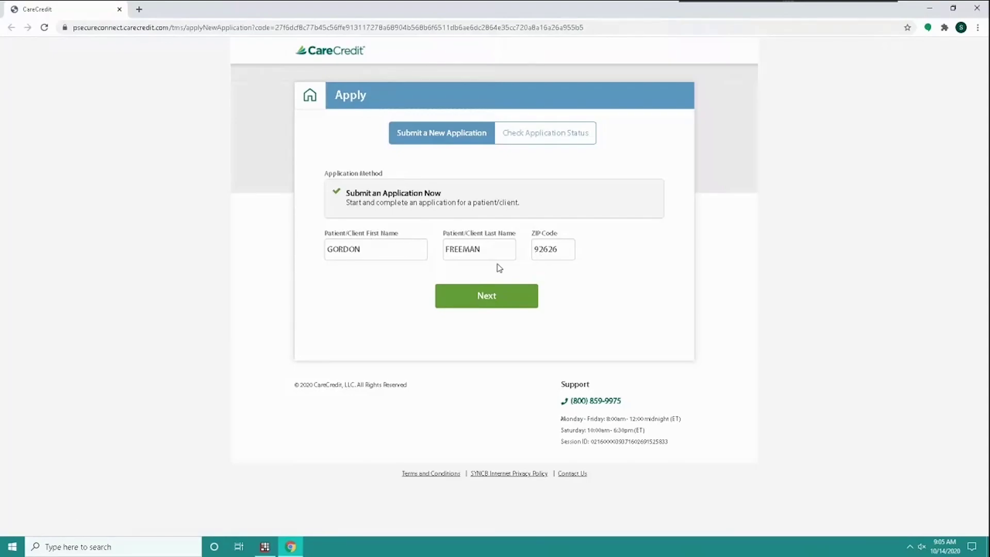
click(489, 296)
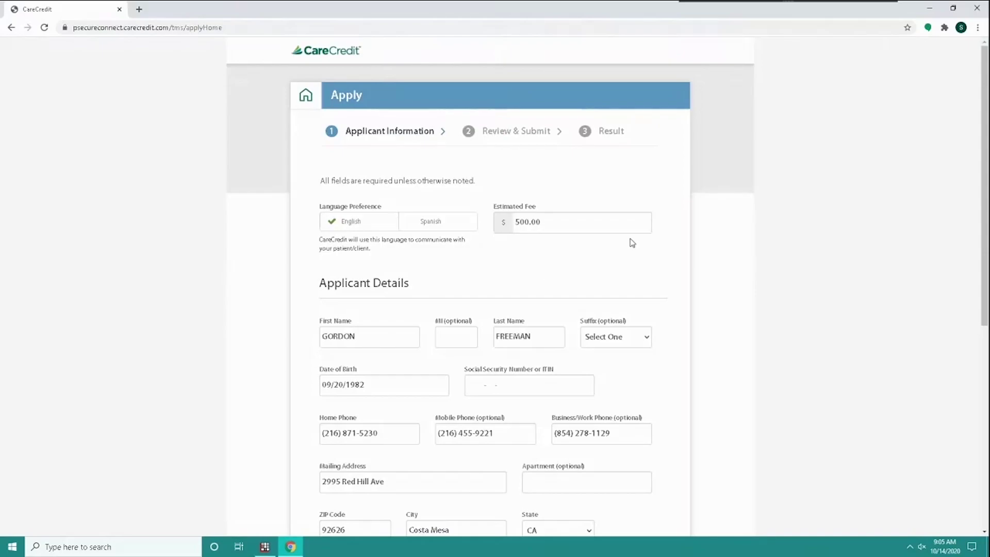
scroll(686, 231, down, 1)
scroll(668, 250, down, 3)
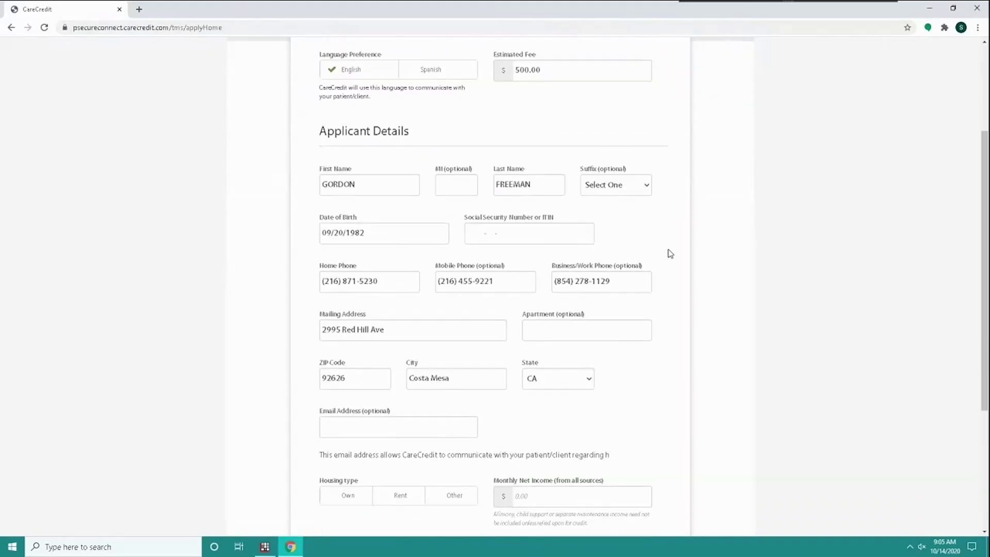
scroll(669, 248, up, 3)
scroll(666, 242, up, 1)
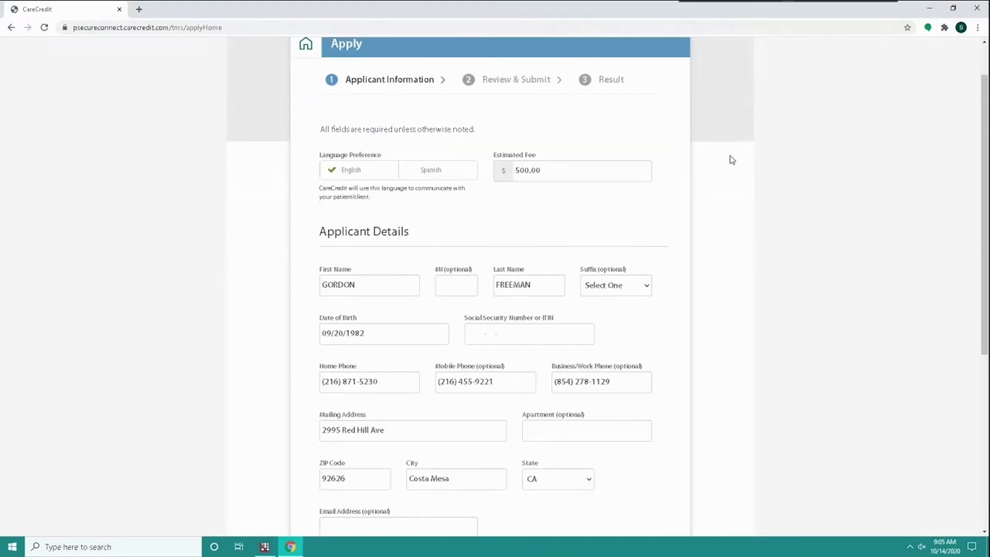
click(978, 9)
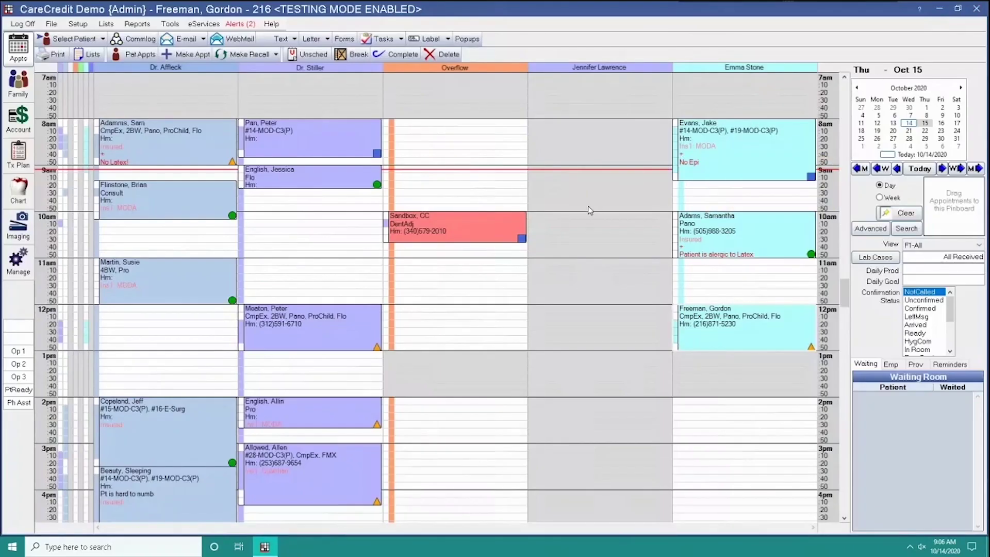
right_click(270, 178)
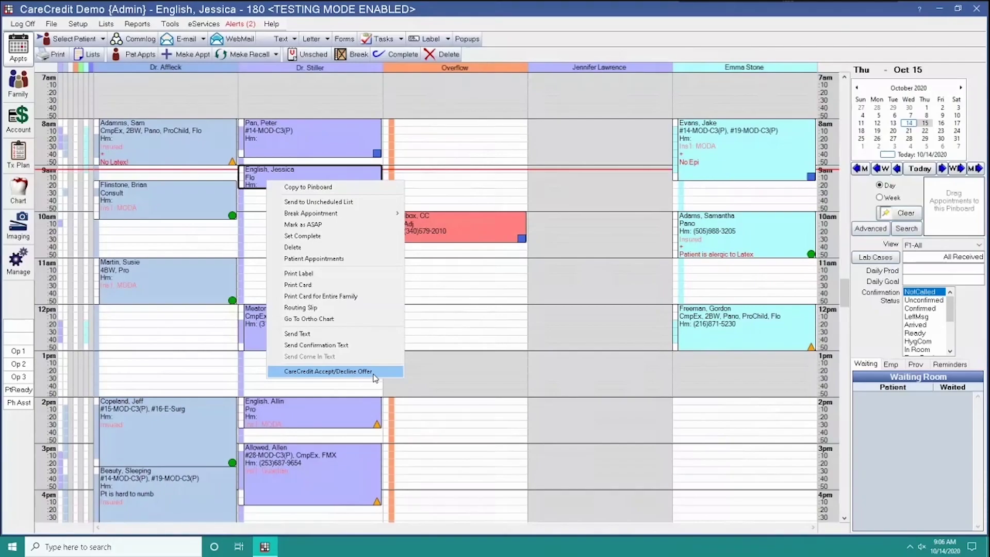
click(467, 353)
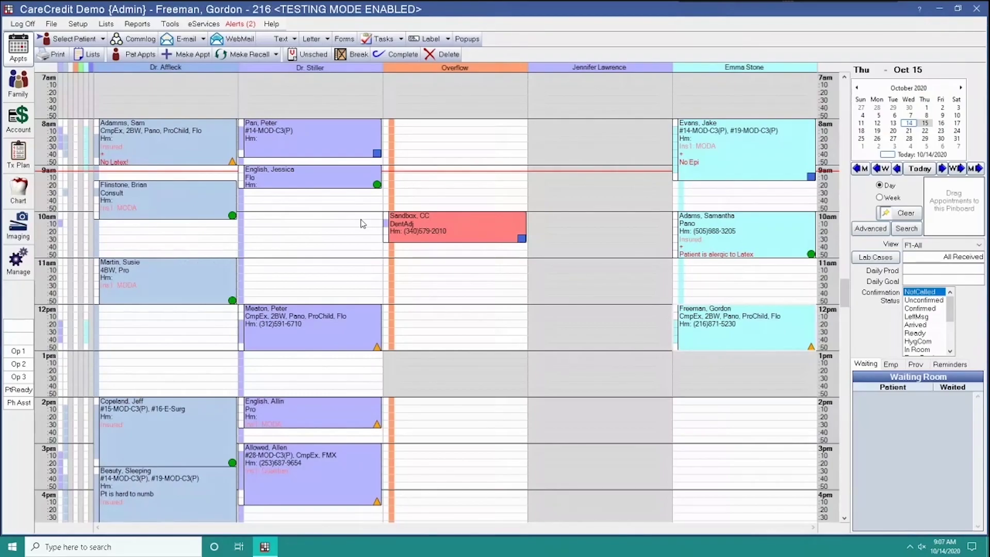
click(476, 226)
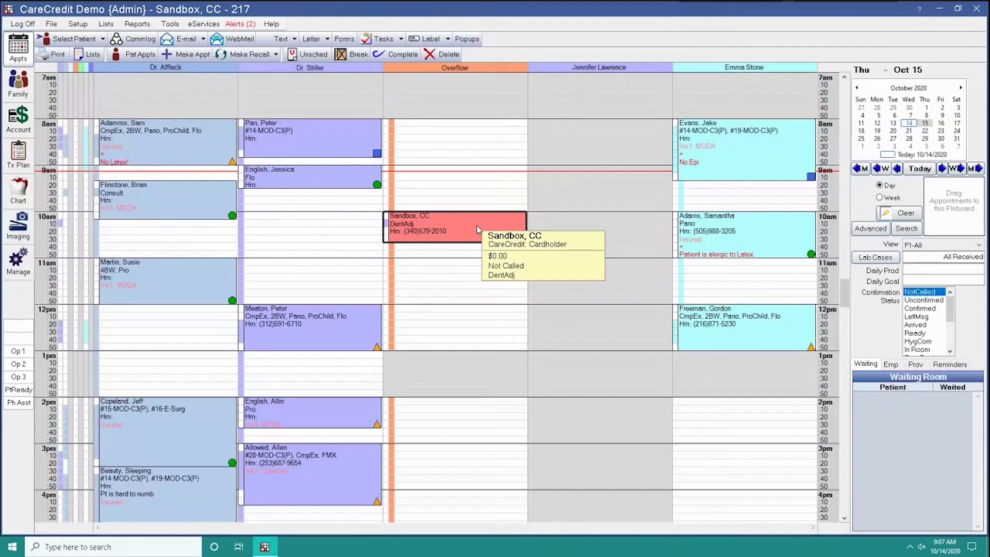
click(19, 123)
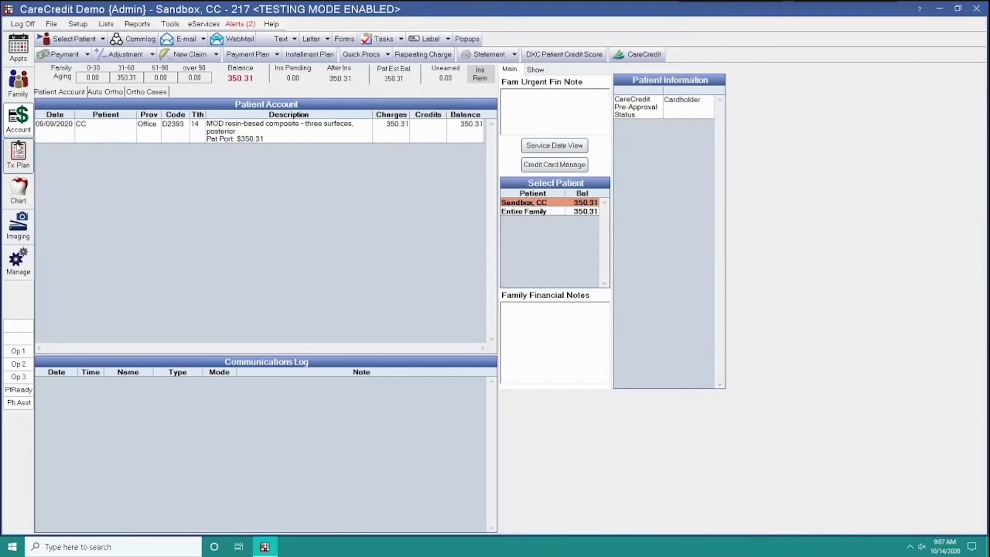
- Start a 350.31 payment on the account and send it through CareCredit
click(65, 55)
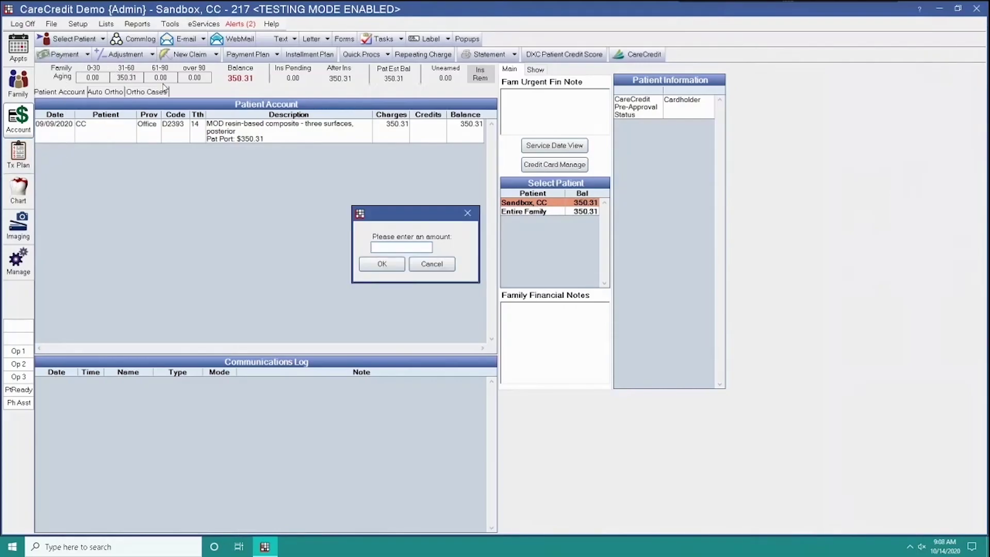
text(350.31)
click(382, 264)
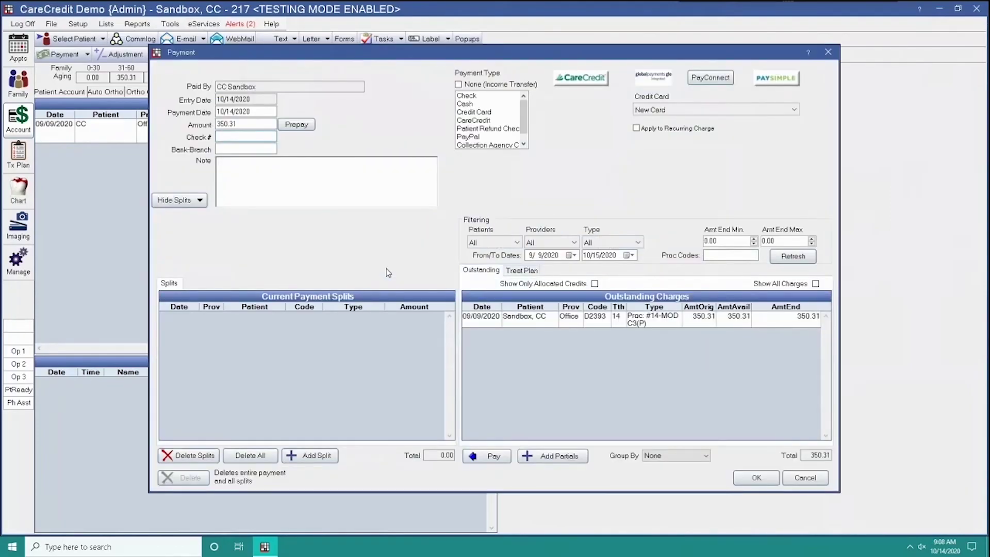
click(588, 81)
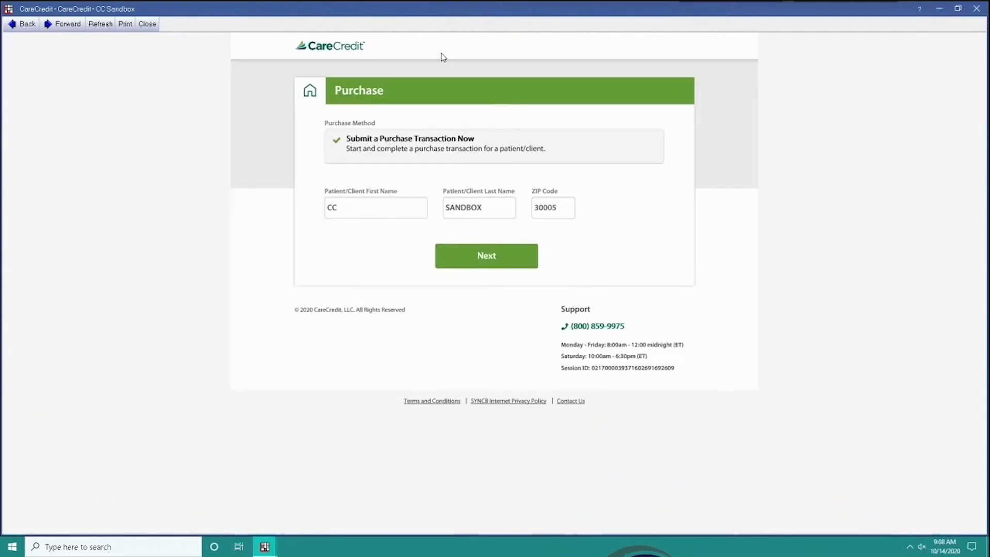
- Look up CC Sandbox's cardholder account by name and phone and continue to ID & Financing
click(496, 262)
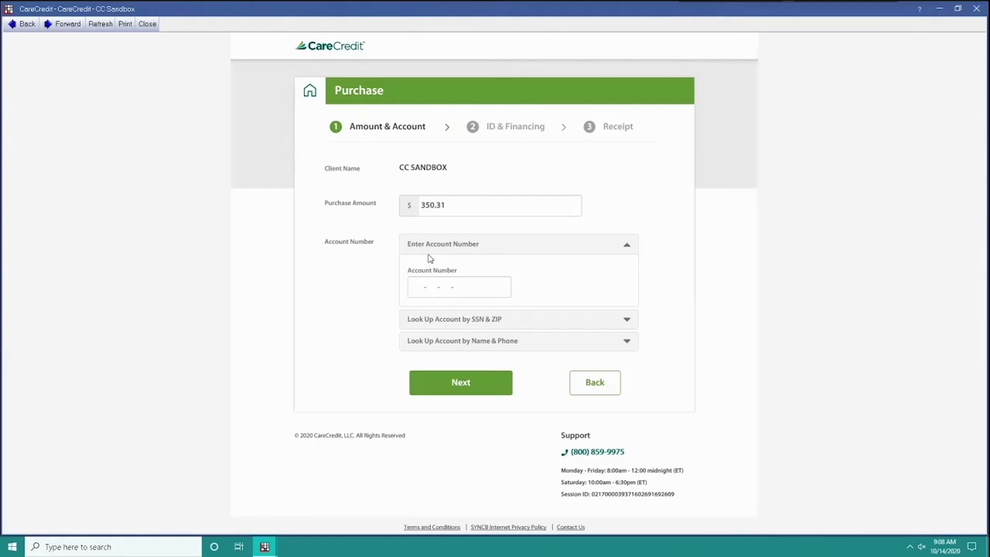
click(449, 341)
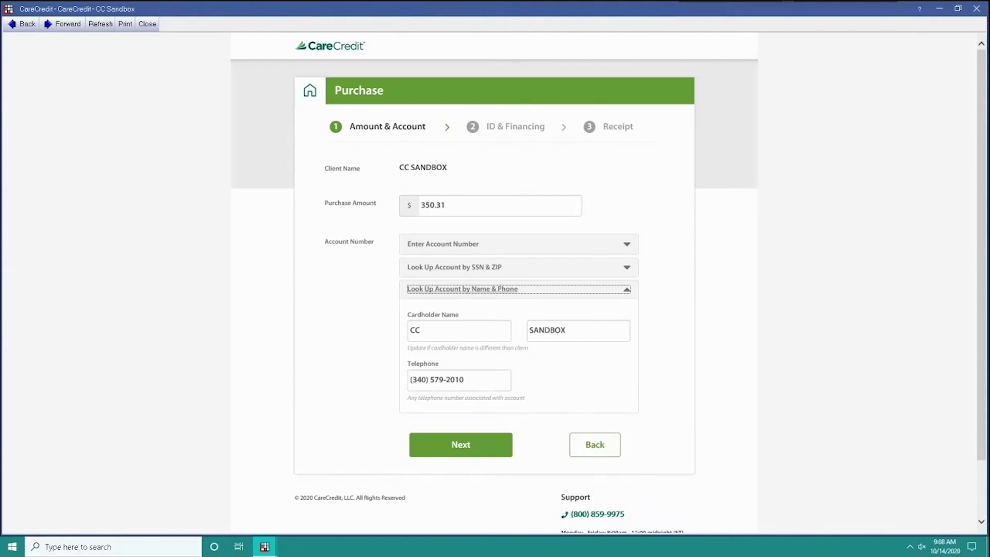
click(489, 447)
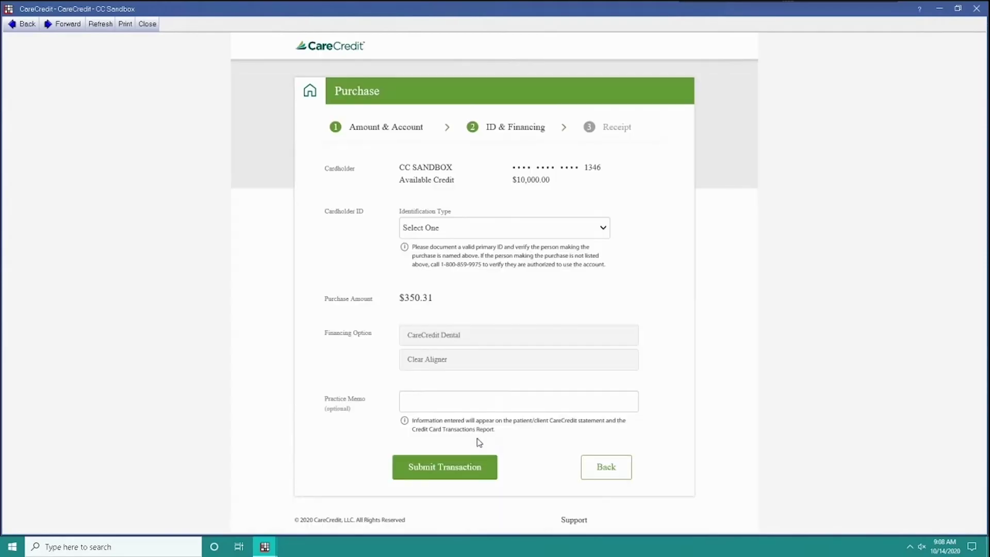
- Enter the cardholder's ID as a Georgia Driver's License with its expiration date
click(471, 226)
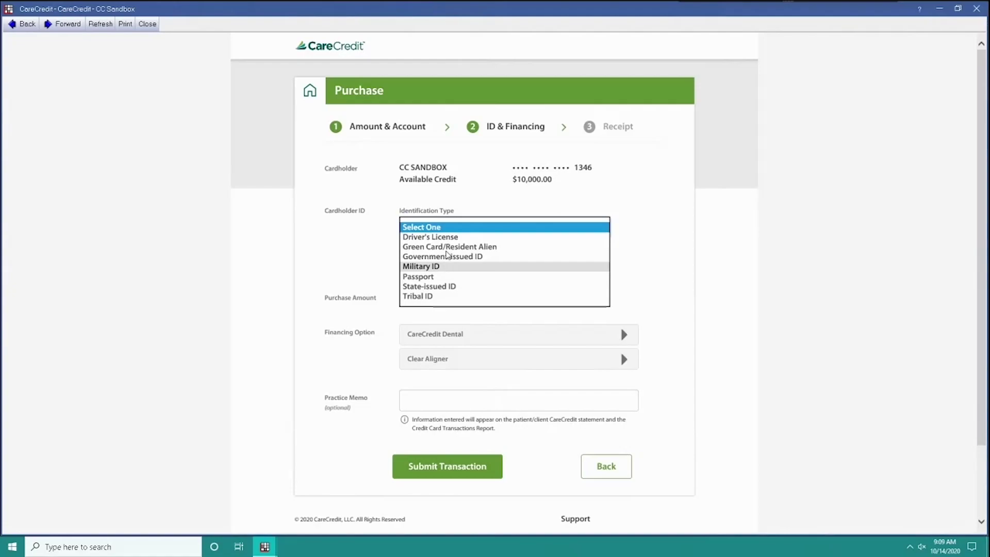
click(441, 237)
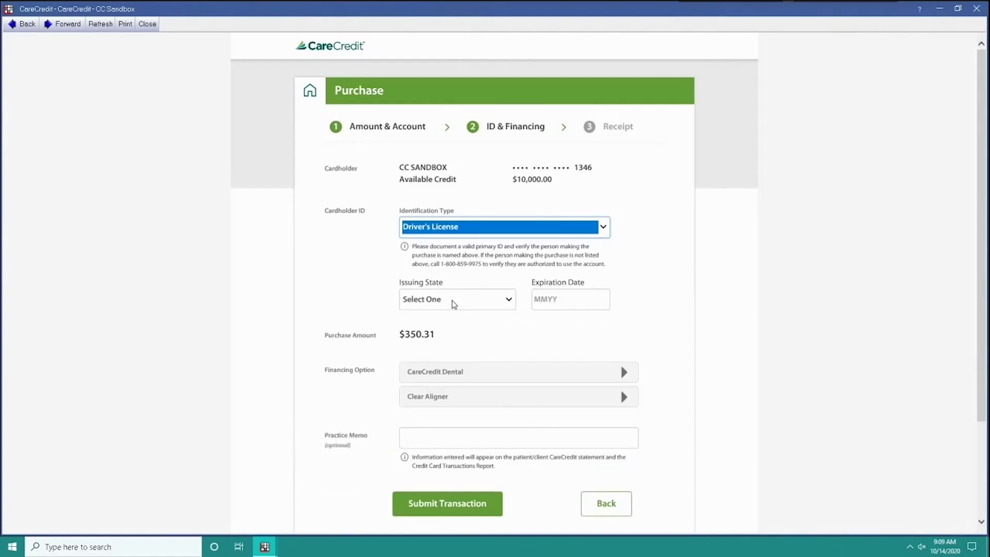
click(455, 299)
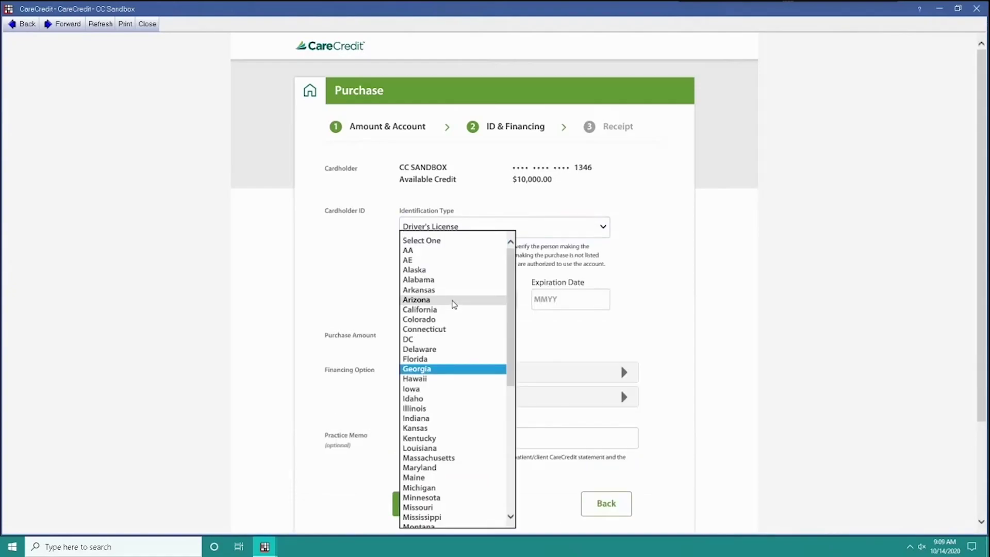
click(445, 369)
click(549, 303)
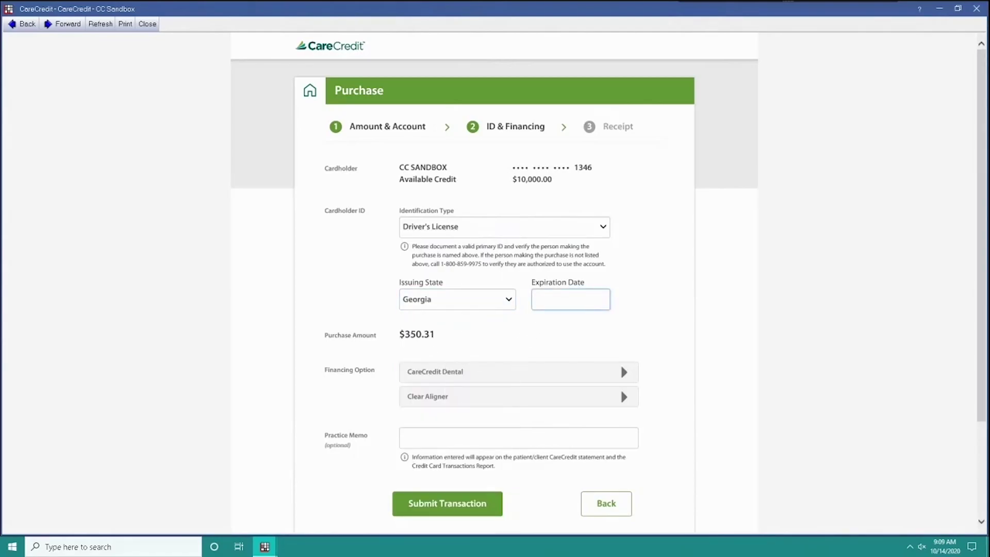
text(1124)
- Choose the 6-month CareCredit Dental financing plan and submit the $350.31 purchase
click(458, 380)
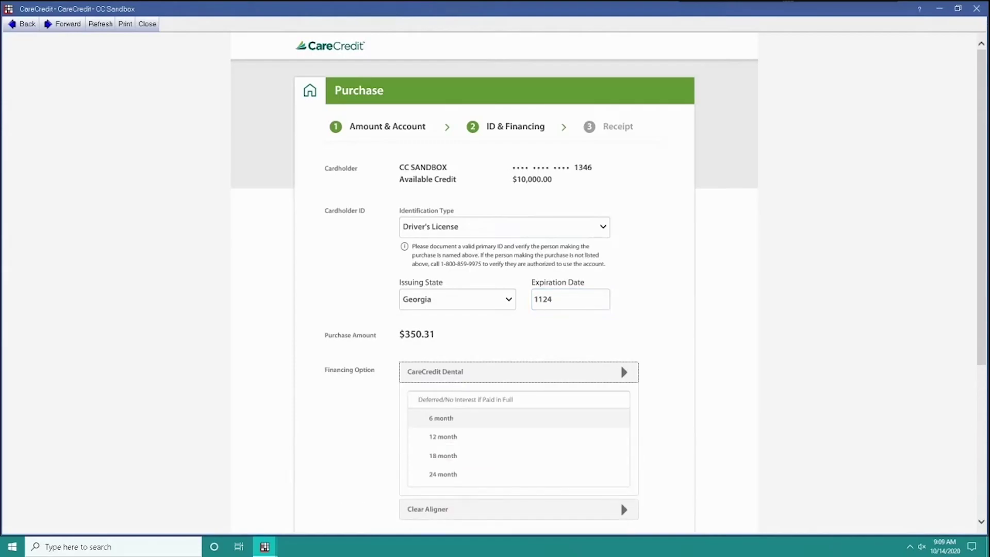
click(447, 418)
scroll(344, 432, down, 1)
scroll(345, 431, down, 1)
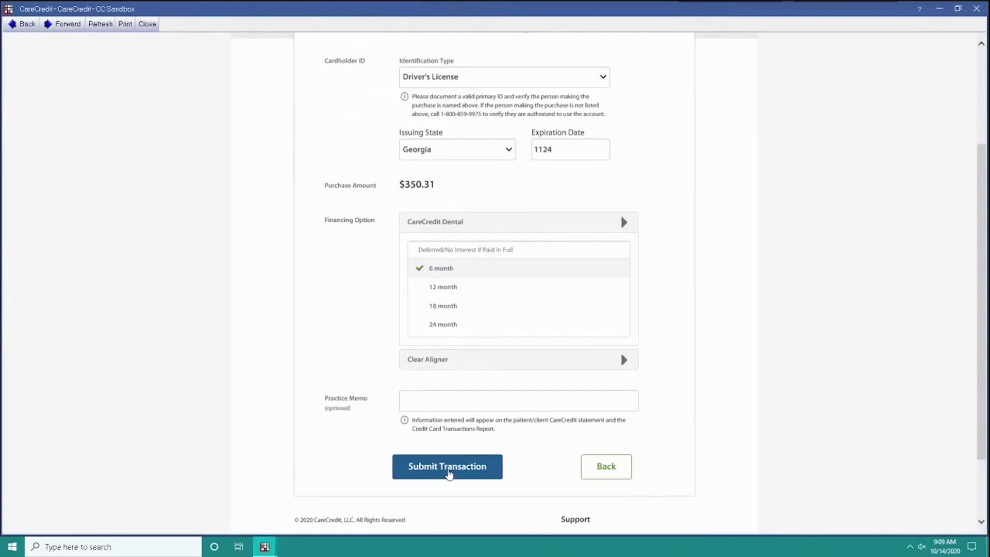
click(447, 469)
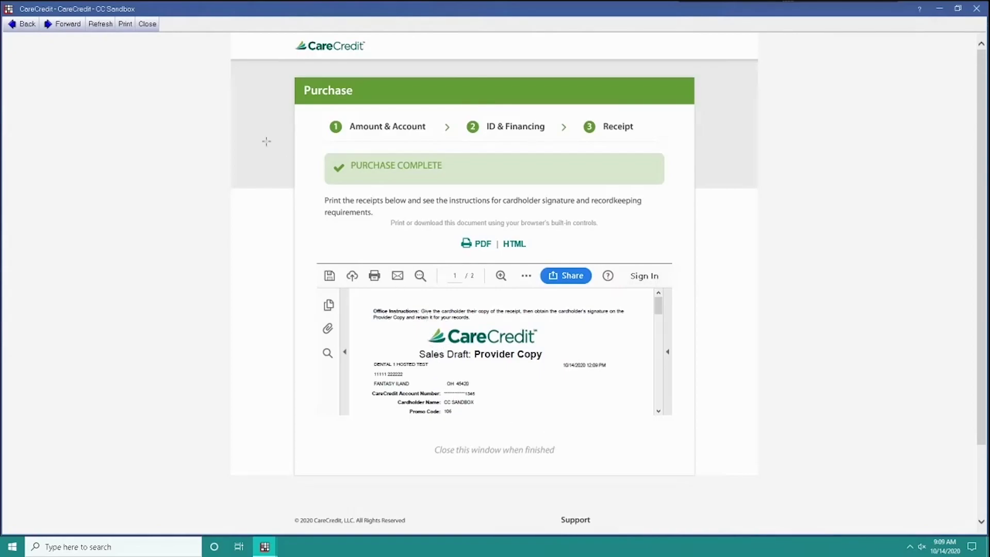
- Close the CareCredit receipt, review the posted $350.31 CareCredit payment, and close its details
click(147, 25)
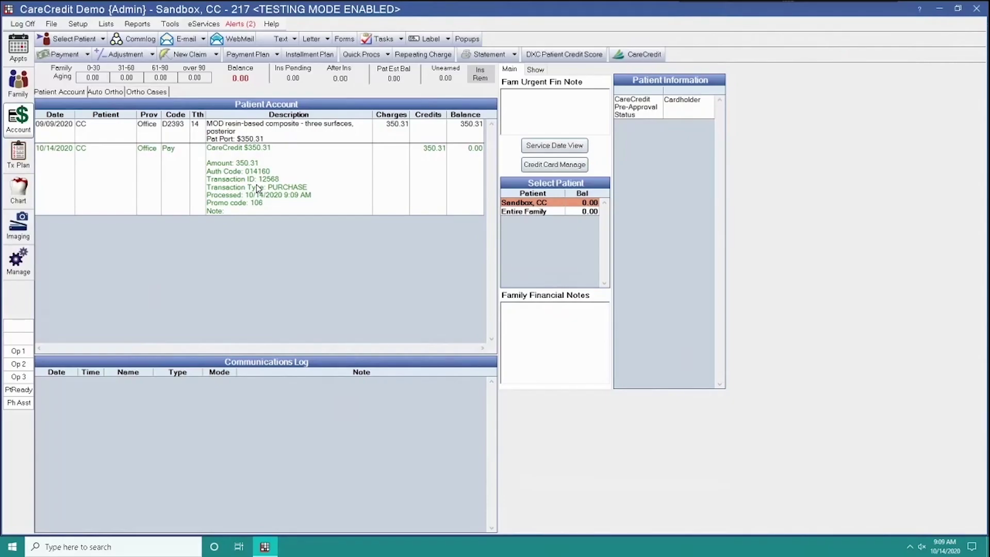
double_click(256, 185)
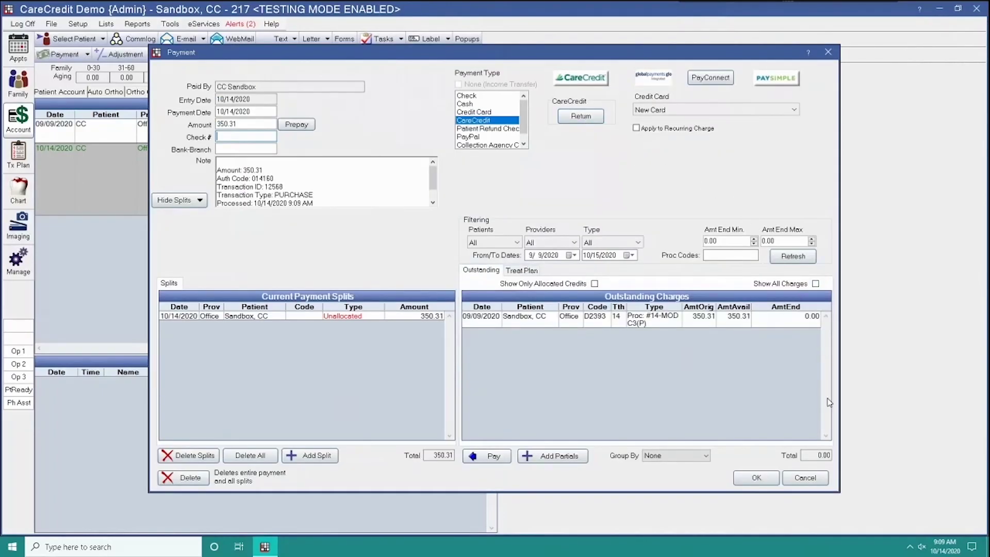
click(805, 478)
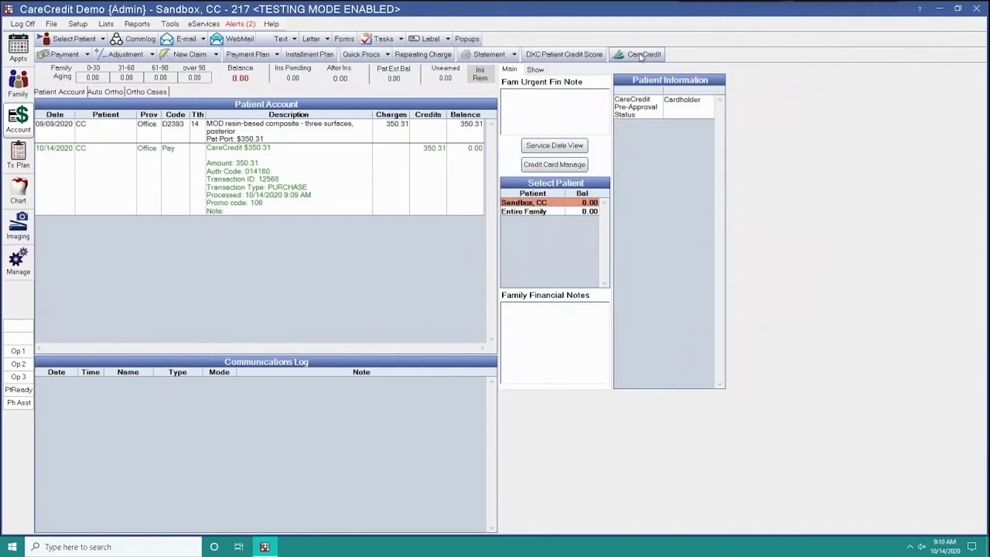
click(641, 54)
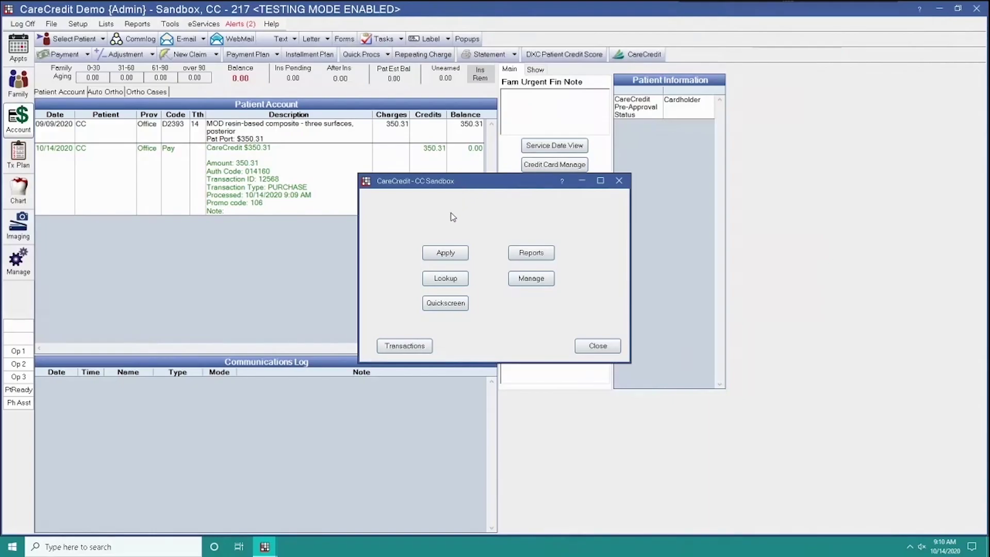
click(405, 346)
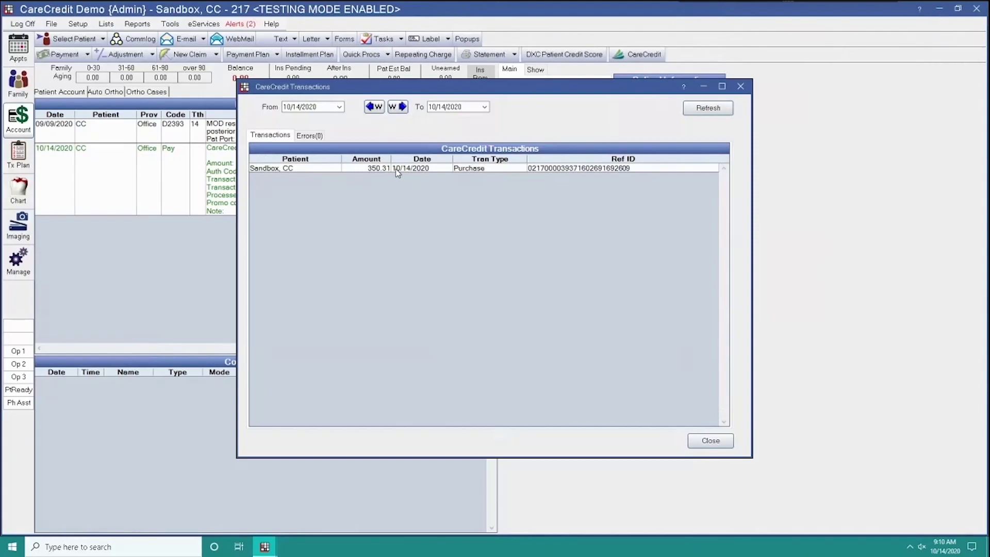
right_click(397, 171)
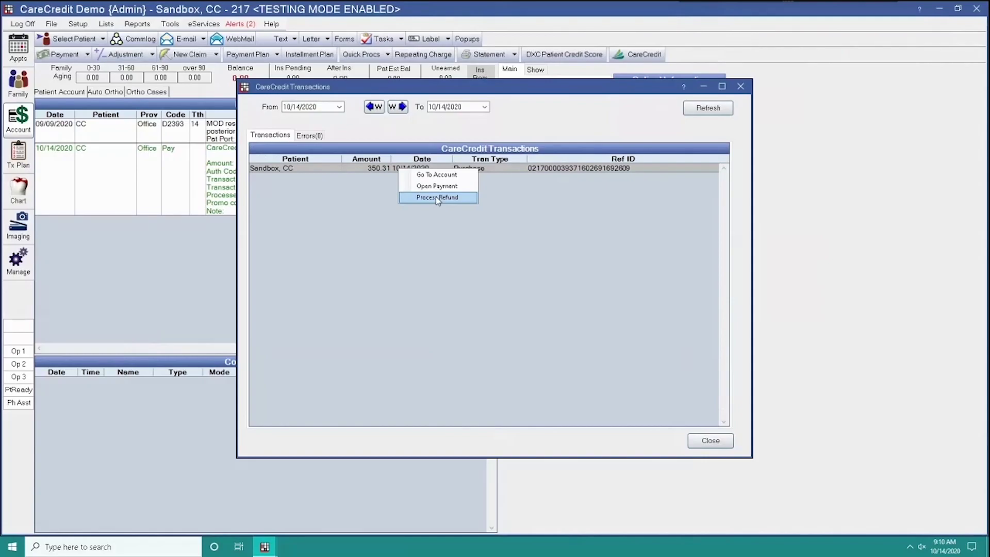
click(436, 196)
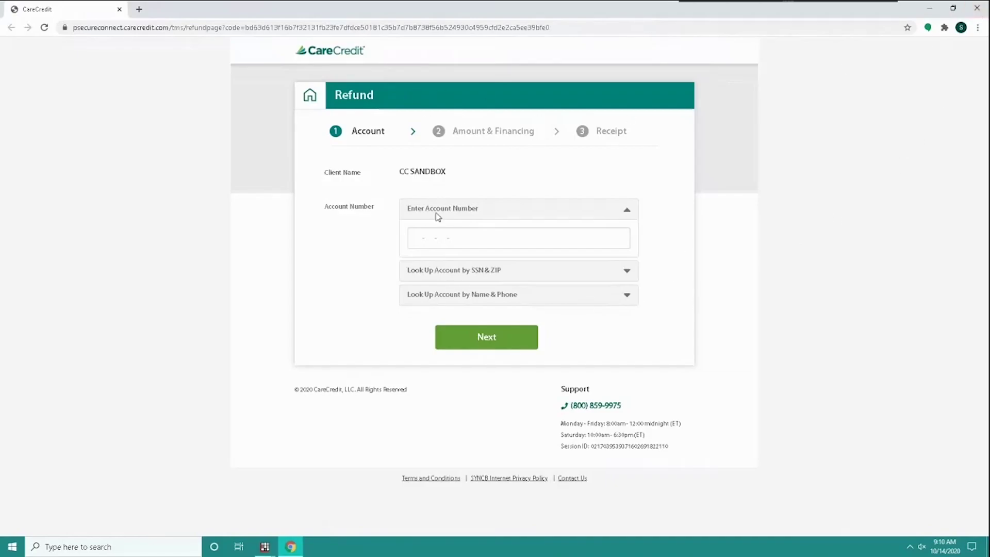
click(978, 8)
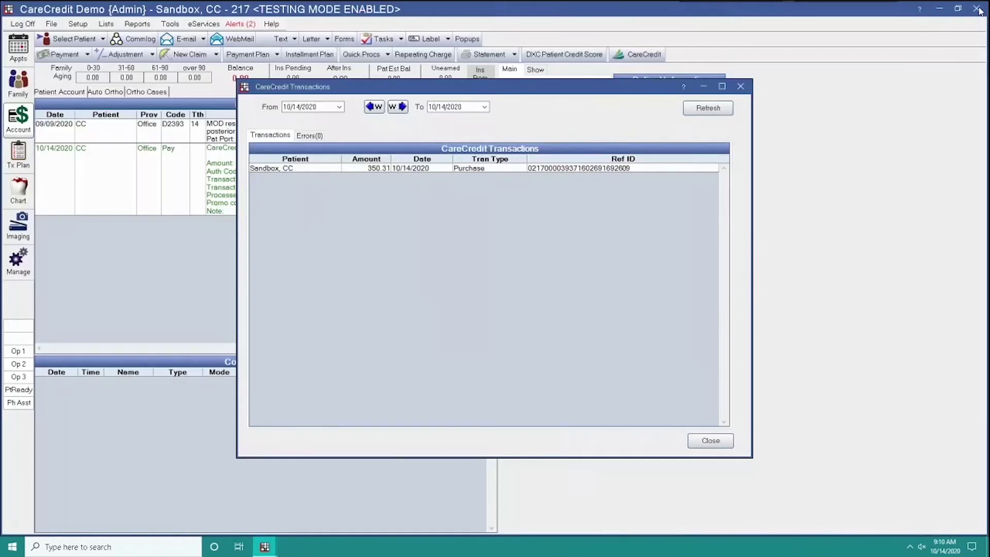
click(710, 440)
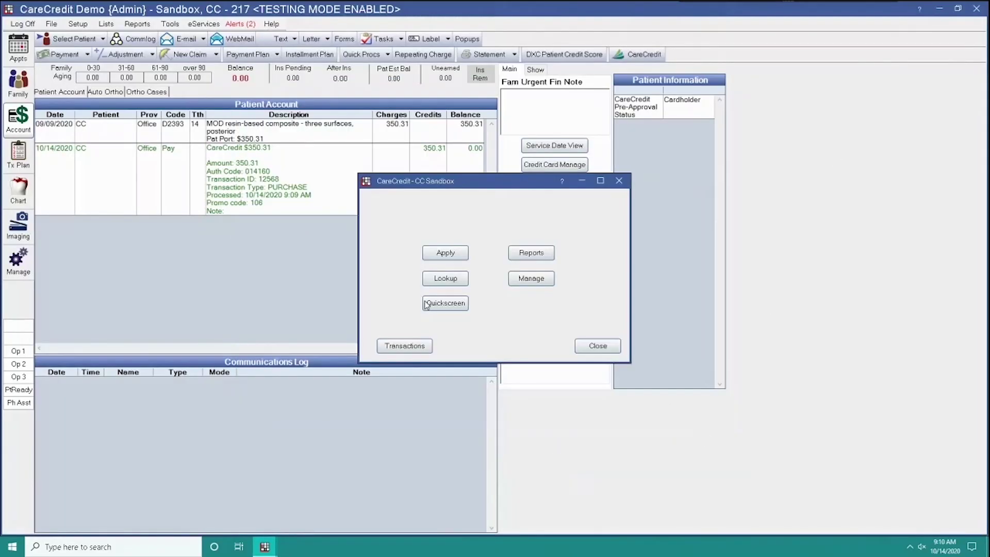
click(598, 346)
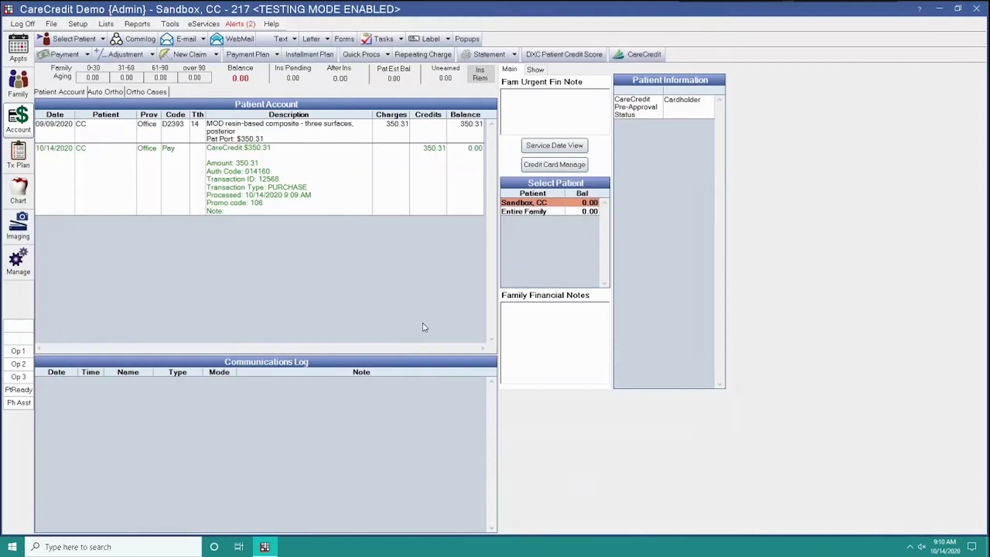
click(185, 203)
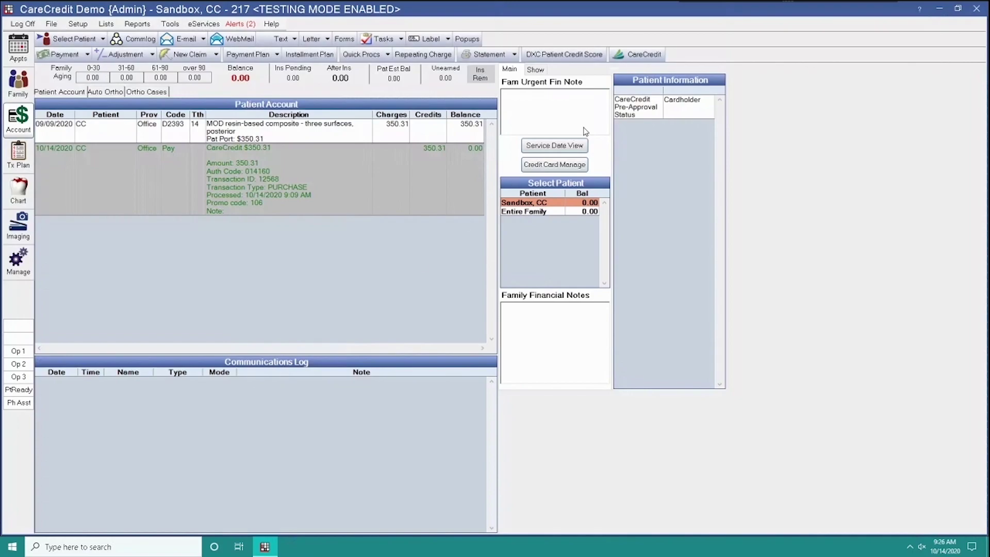
- Start a new CareCredit application for the patient from the options window and review the page
click(642, 55)
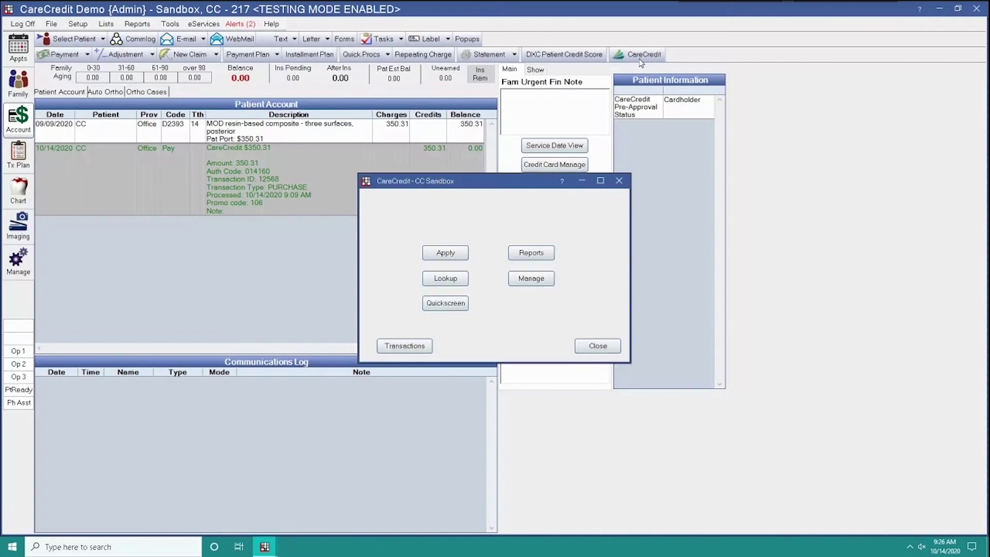
click(444, 253)
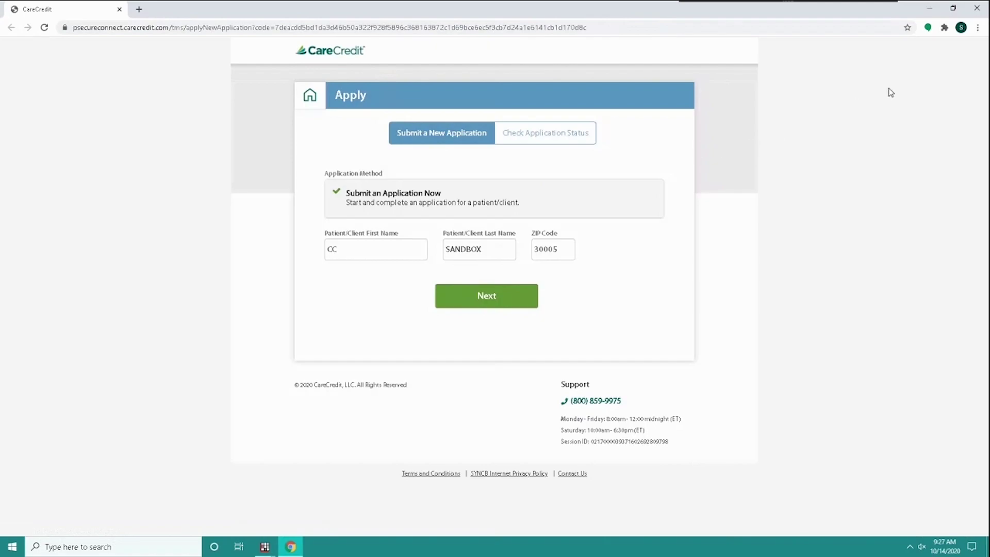
click(978, 9)
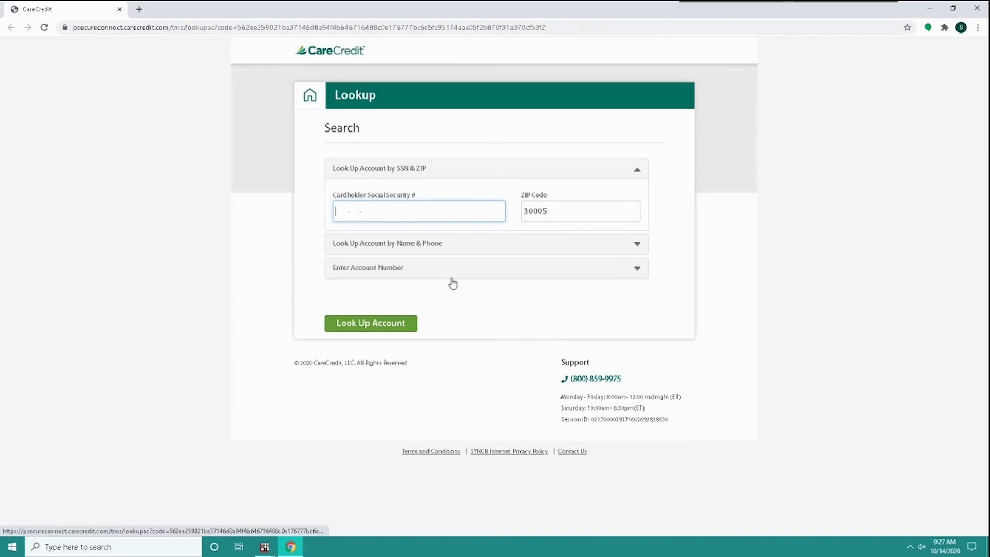
- Review the Look Up Account by Name & Phone page and return to the CareCredit options
click(465, 245)
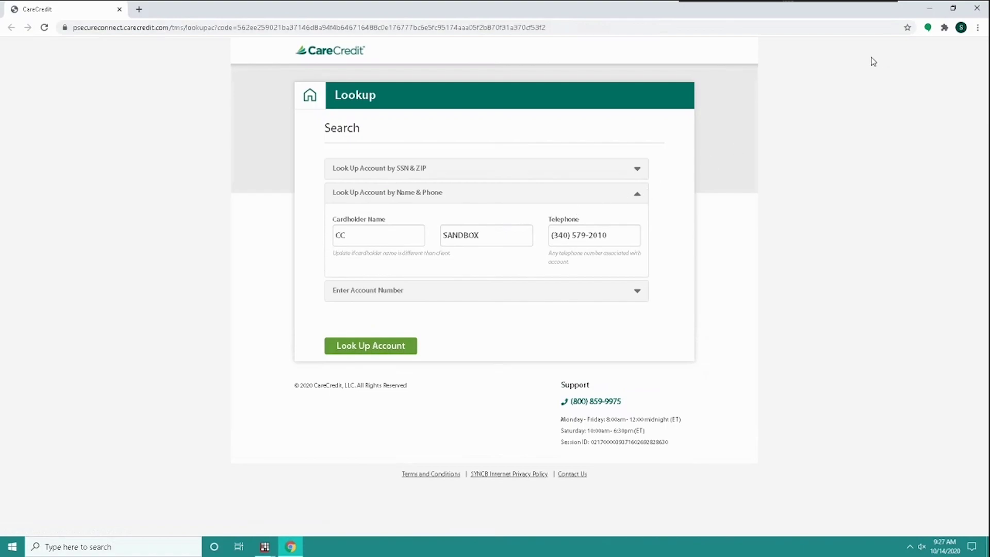
click(978, 9)
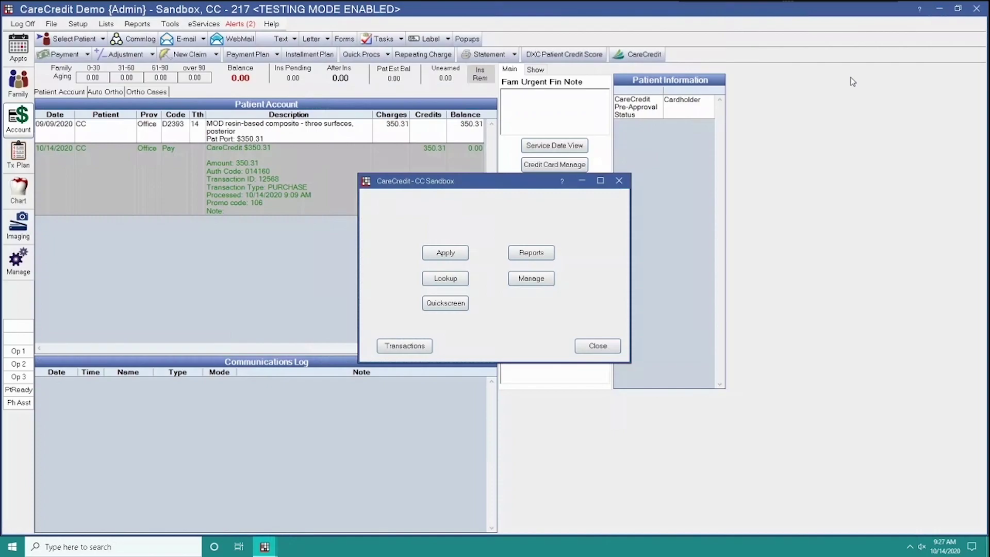
click(405, 346)
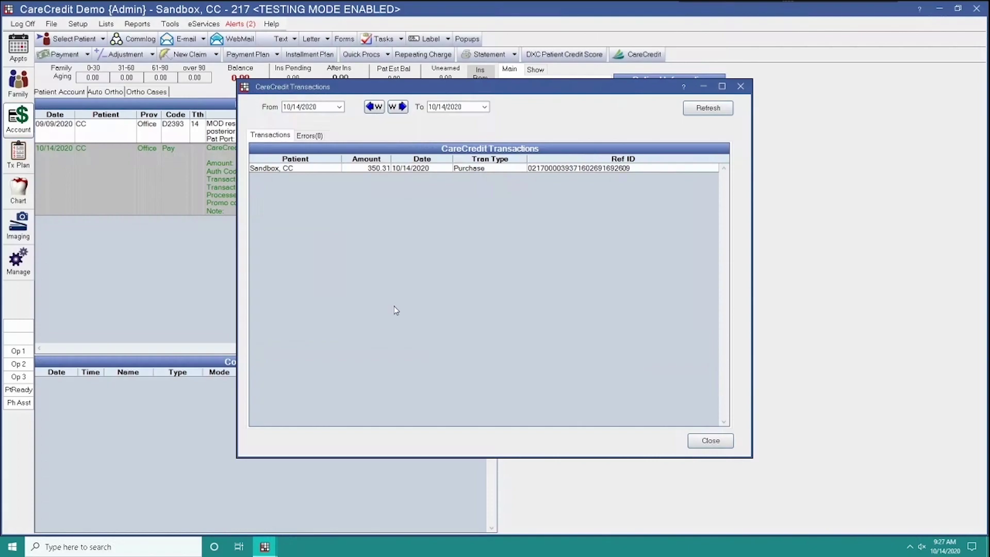
right_click(442, 169)
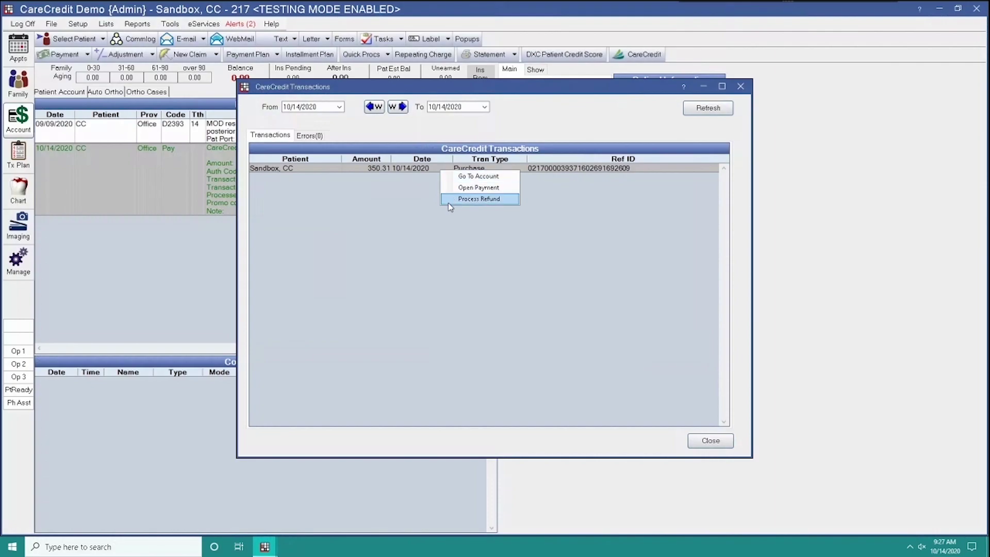
click(381, 210)
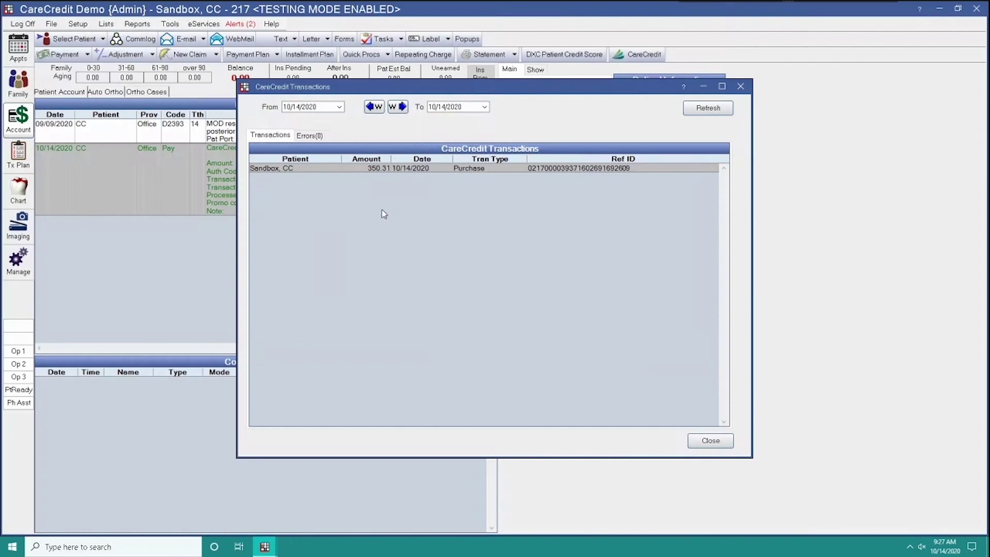
click(309, 136)
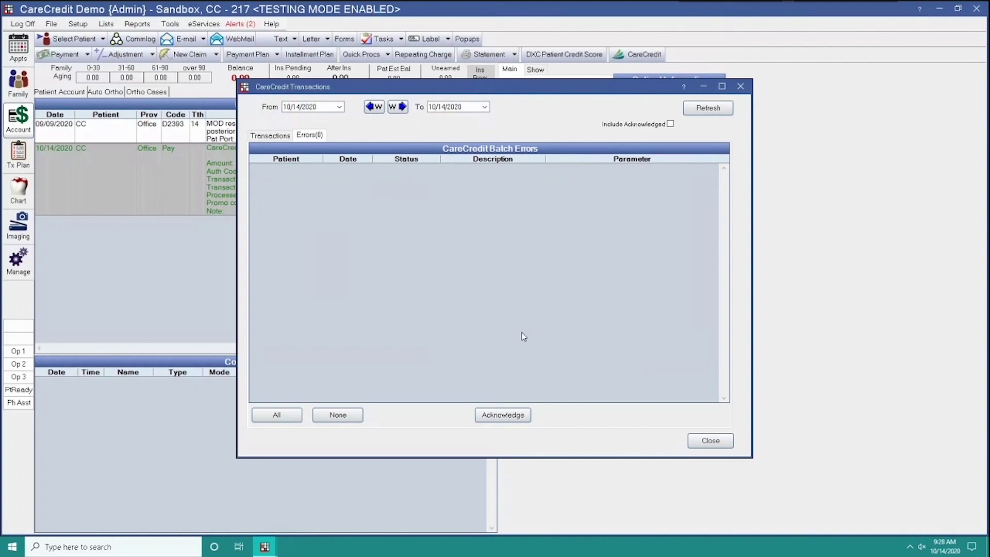
click(670, 125)
click(711, 441)
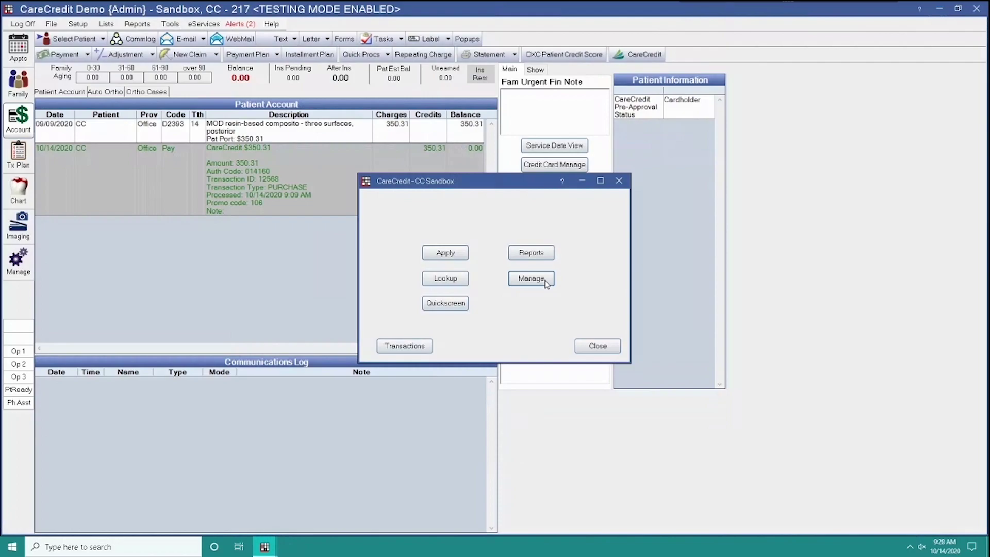
- View the CareCredit Reports page with applications, purchases, pending activity and Quickscreen reports
click(540, 256)
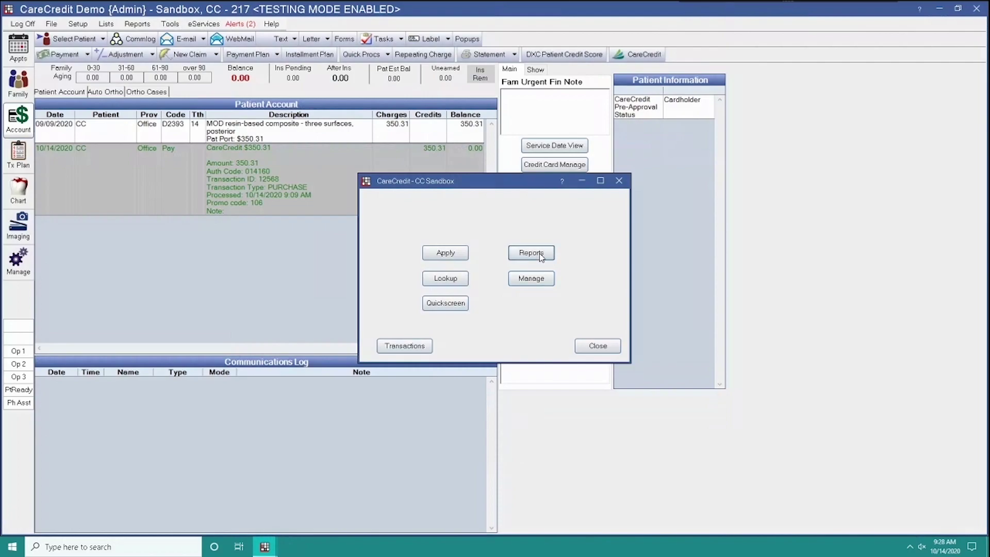